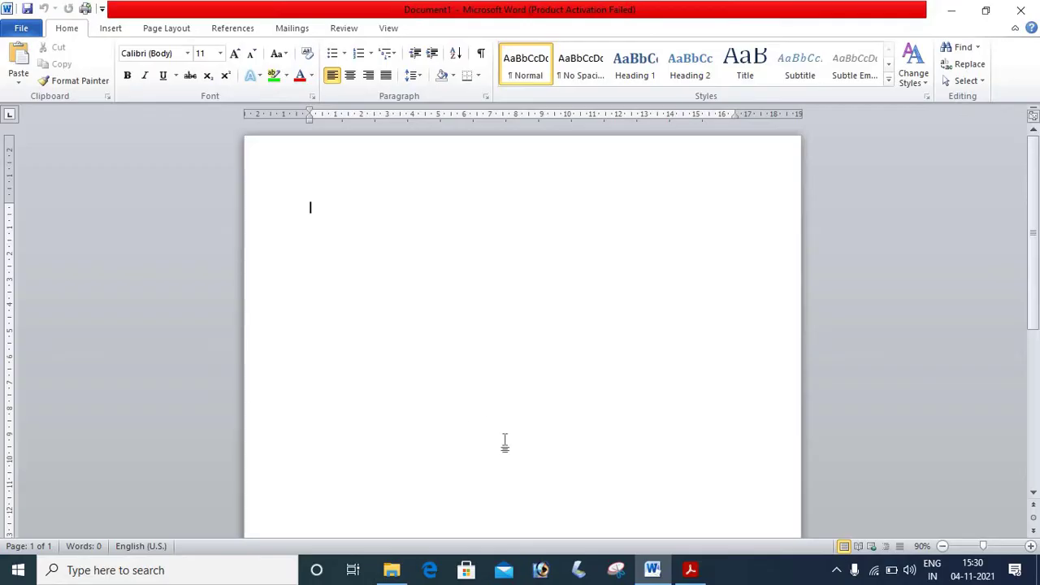
Check the Recent documents list, then show Available Templates with a Blank document offered.
click(22, 29)
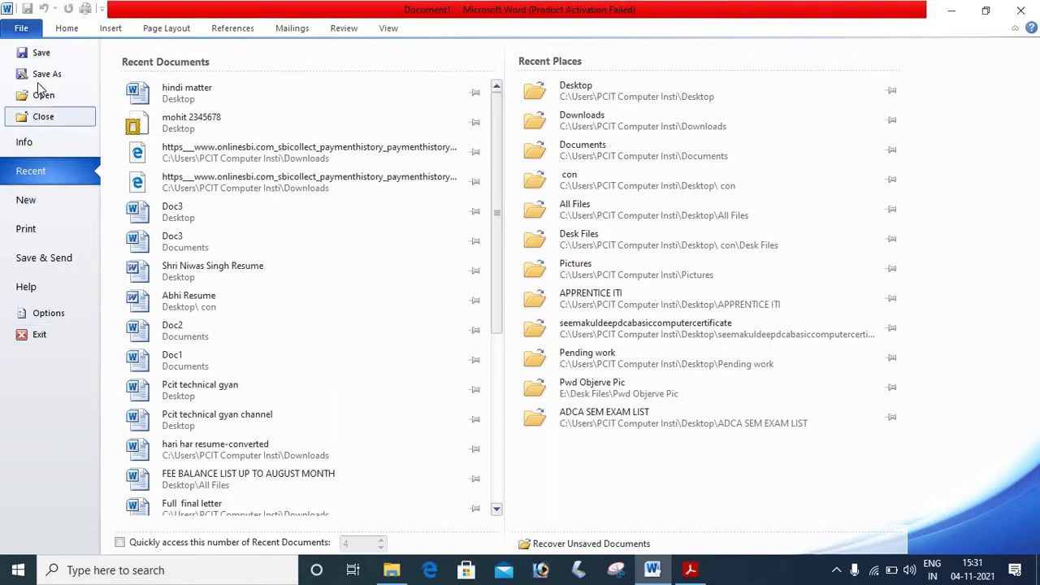
click(65, 202)
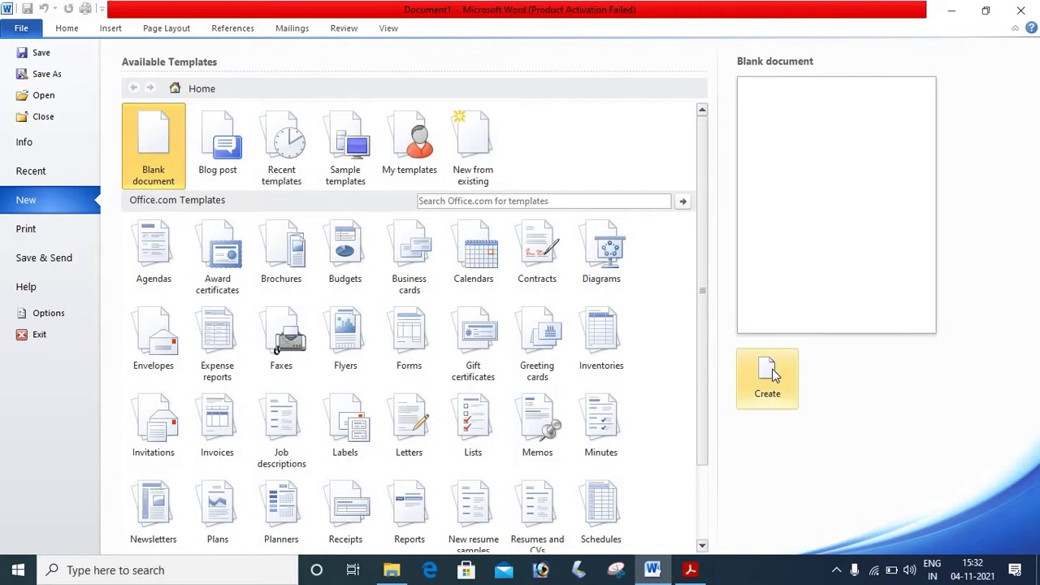
Create a blank Document2, maximize it, and fill it with =rand() sample paragraphs.
click(768, 373)
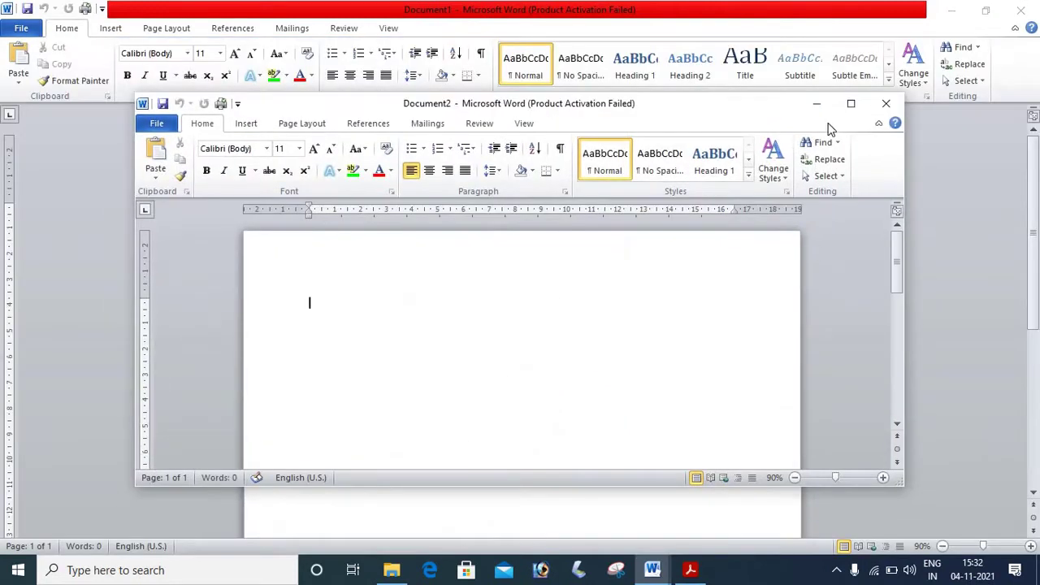
click(951, 11)
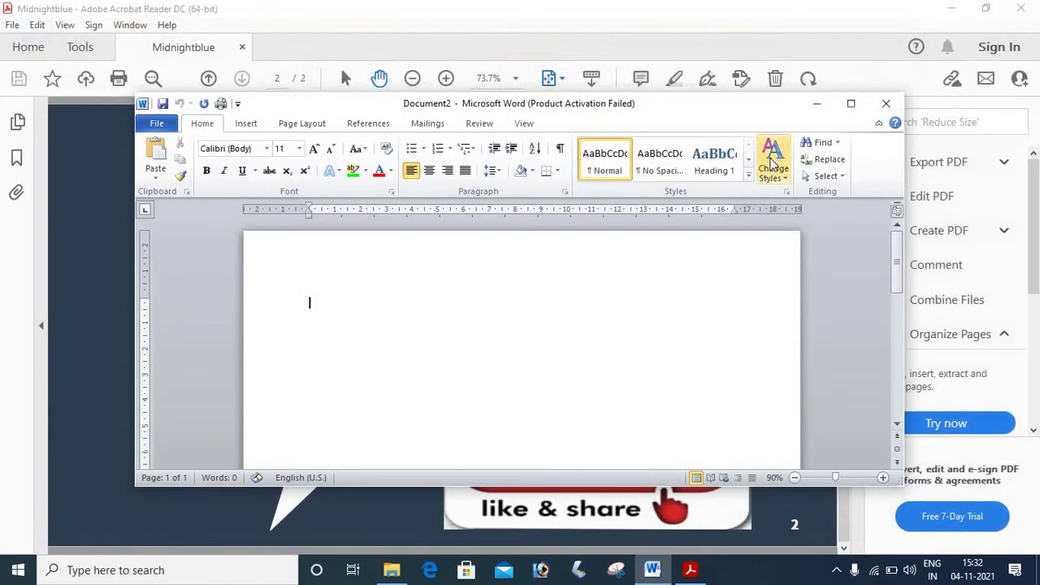
click(851, 104)
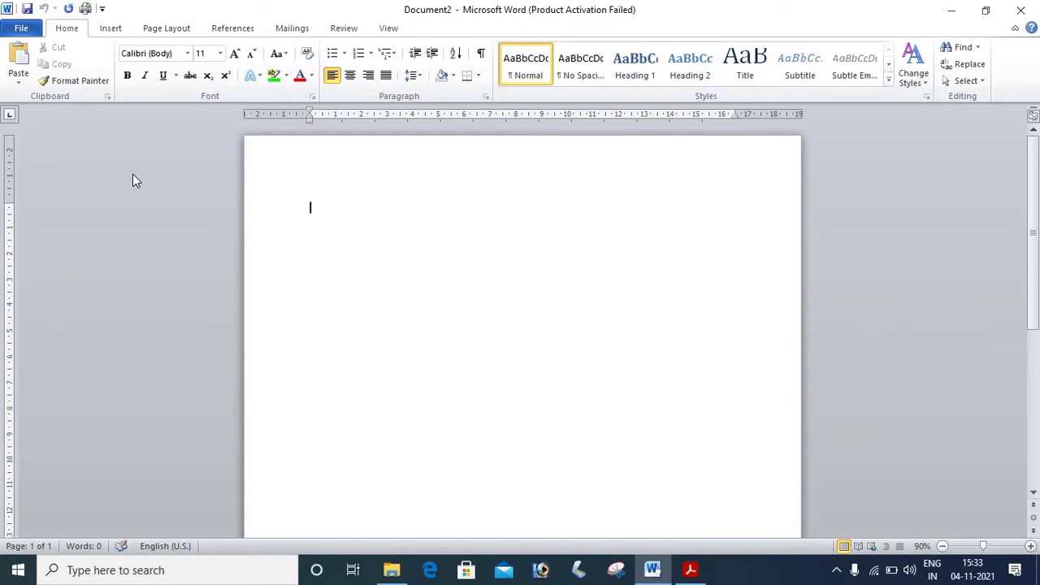
text(=rand)
text(())
key(Return)
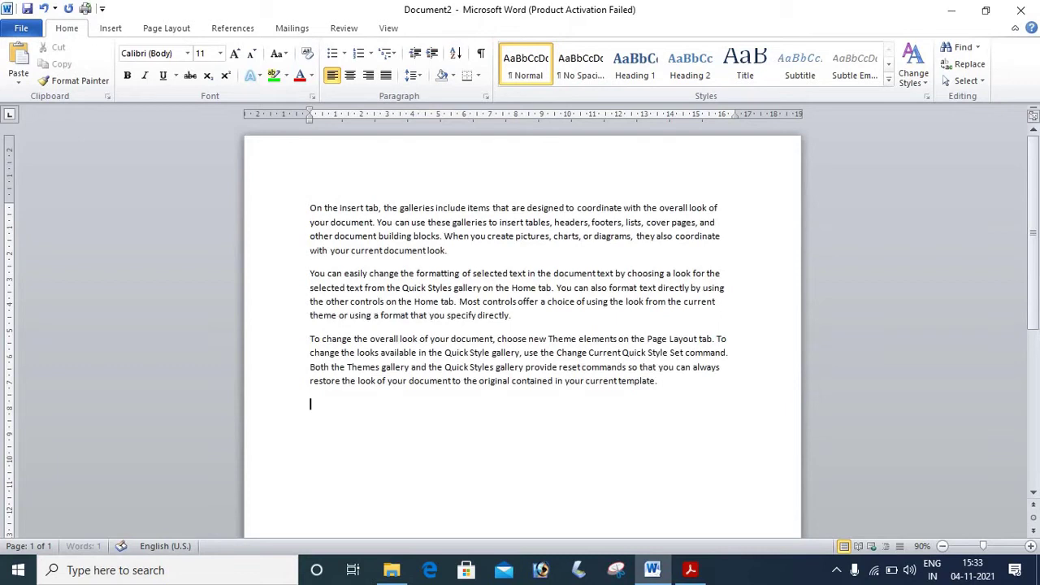
click(23, 31)
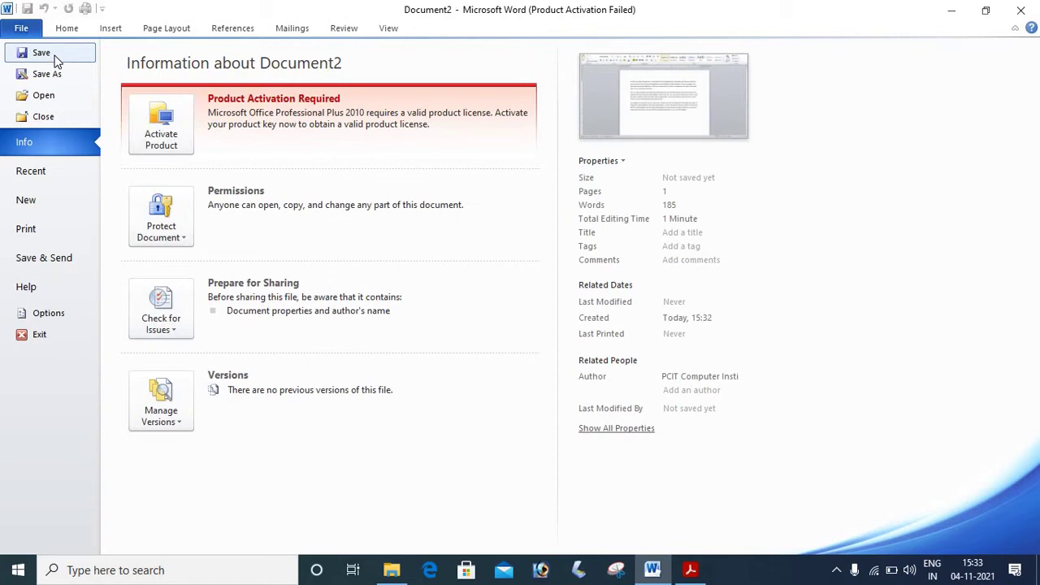
Save the document to the Desktop under the file name 'pcit word'.
click(47, 53)
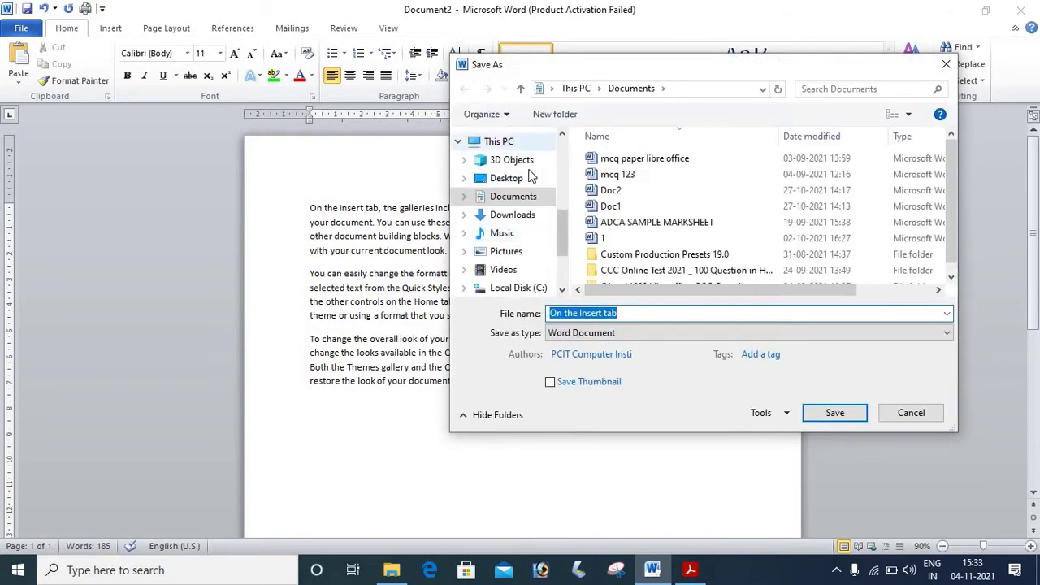
click(525, 178)
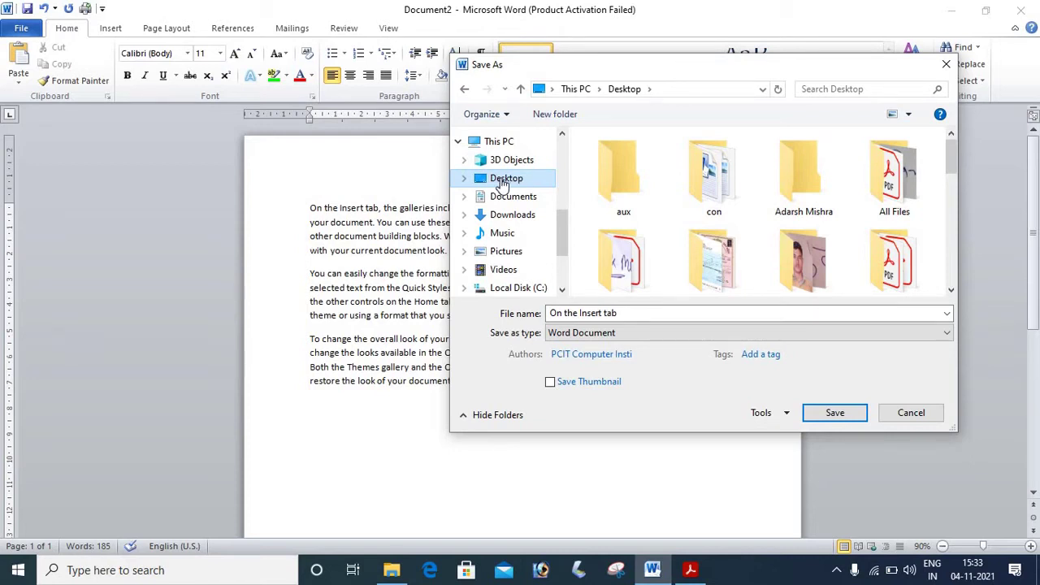
click(632, 314)
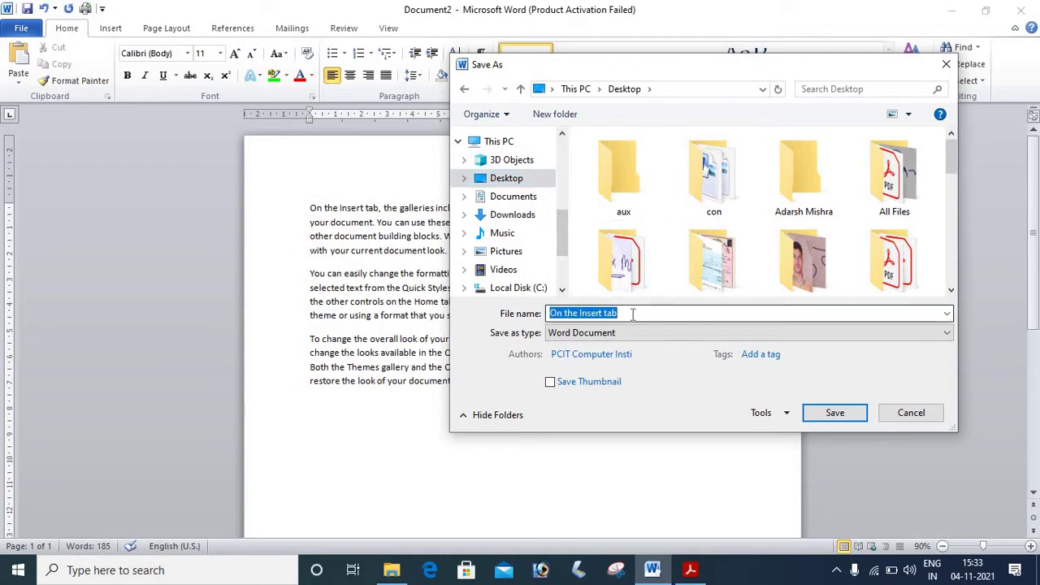
text(pcit)
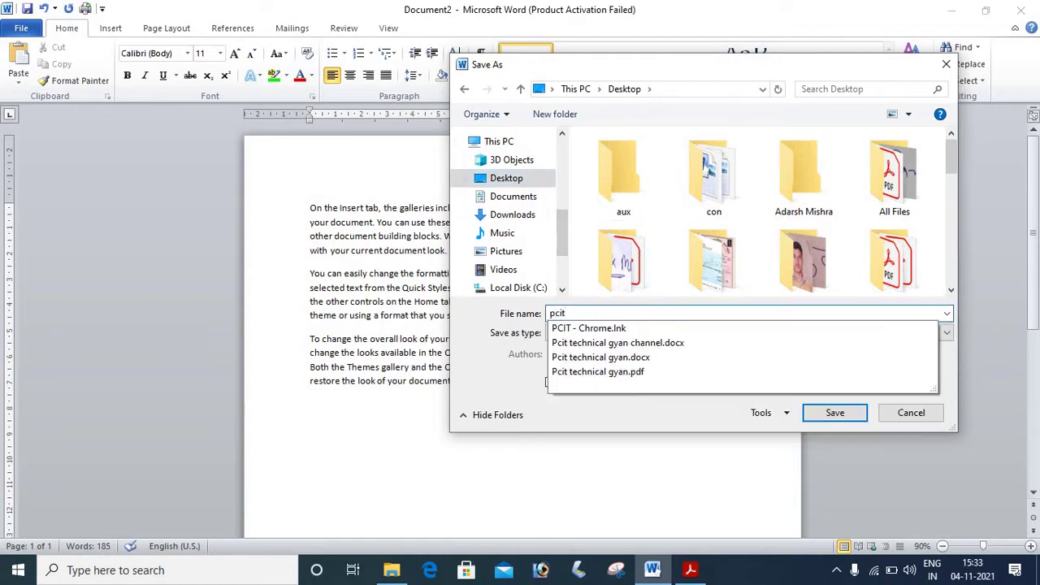
text( word)
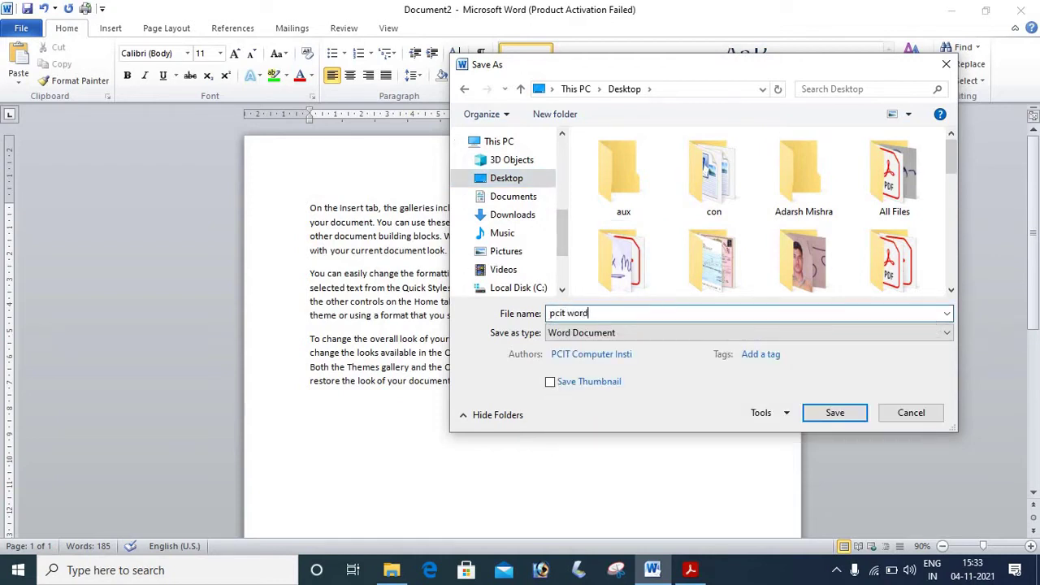
click(837, 414)
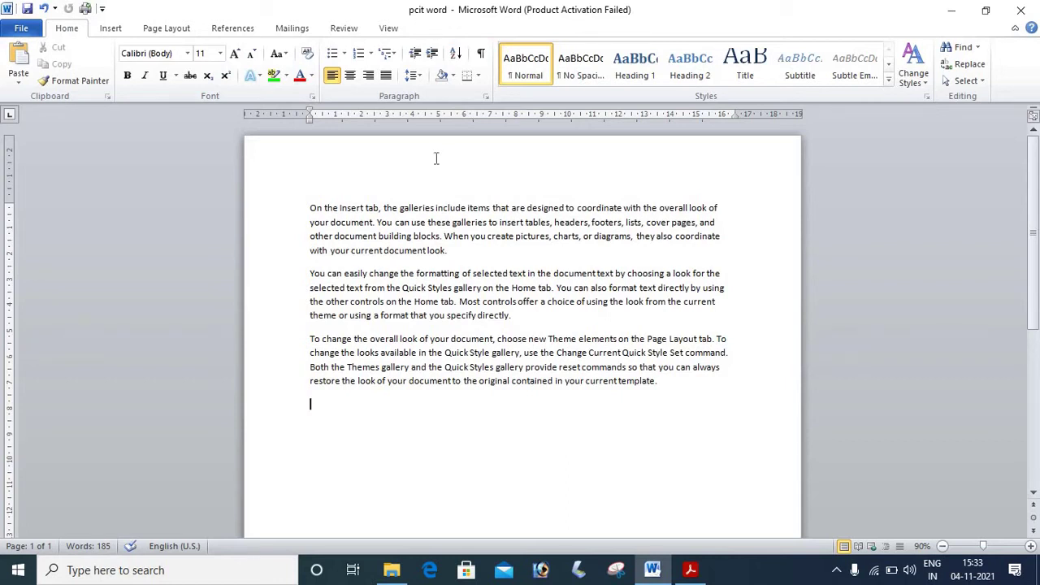
Run Save As again to the Desktop, keeping the name 'pcit word'.
click(16, 30)
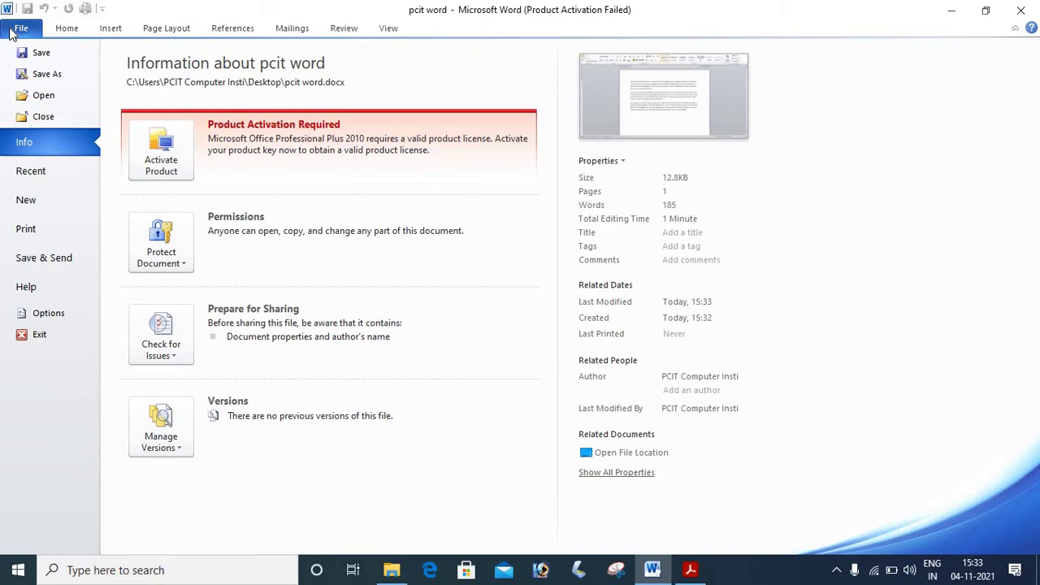
click(41, 74)
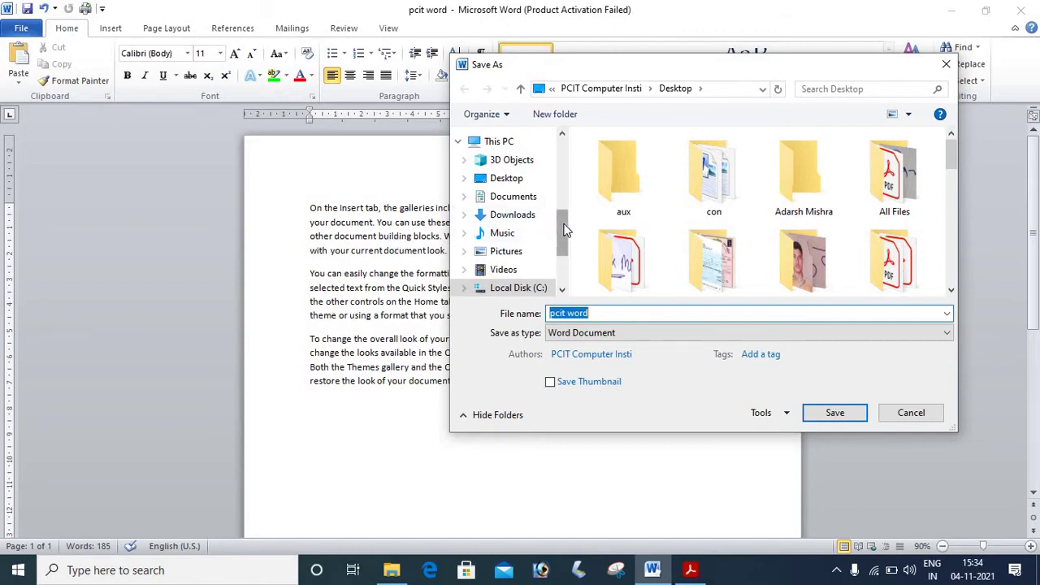
mouse_move(563, 225)
mouse_down()
mouse_move(559, 169)
mouse_move(561, 231)
mouse_up()
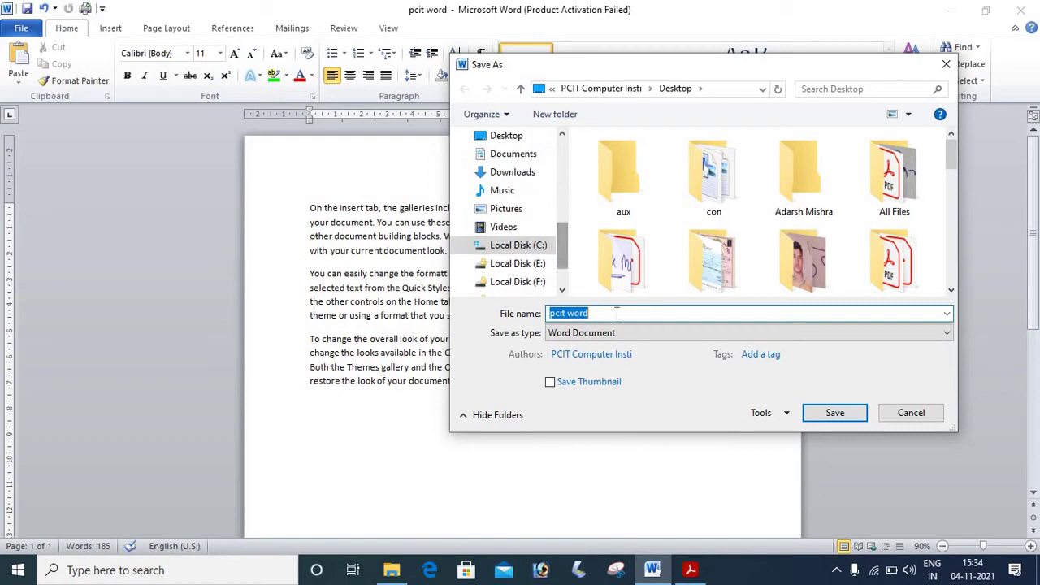
click(835, 413)
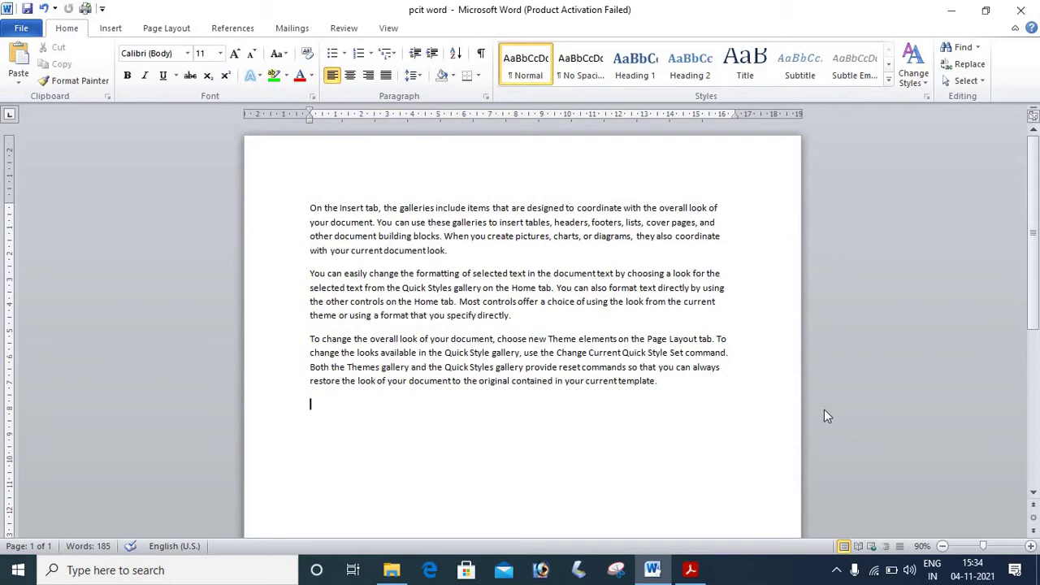
click(13, 31)
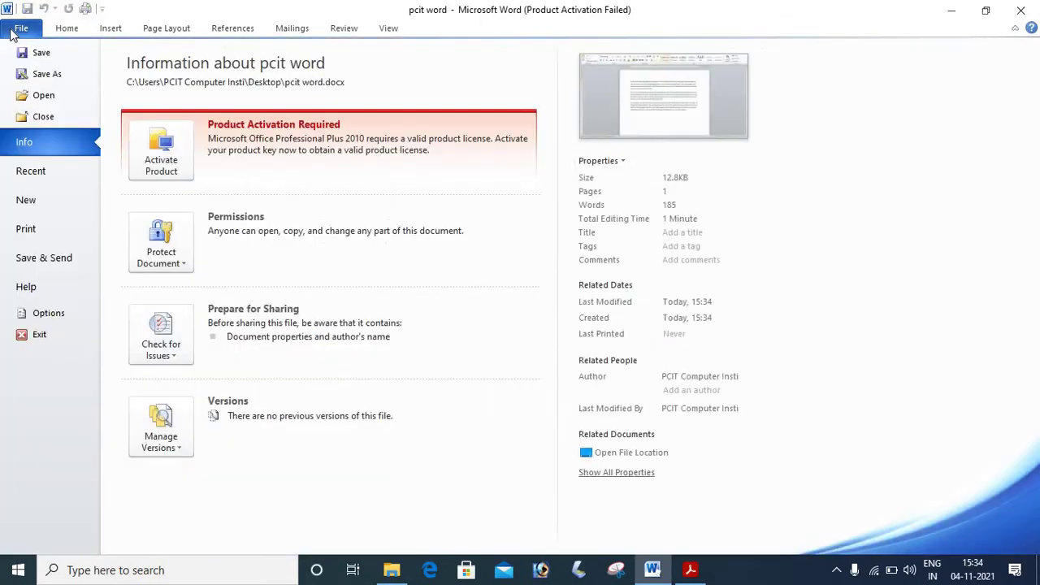
click(44, 96)
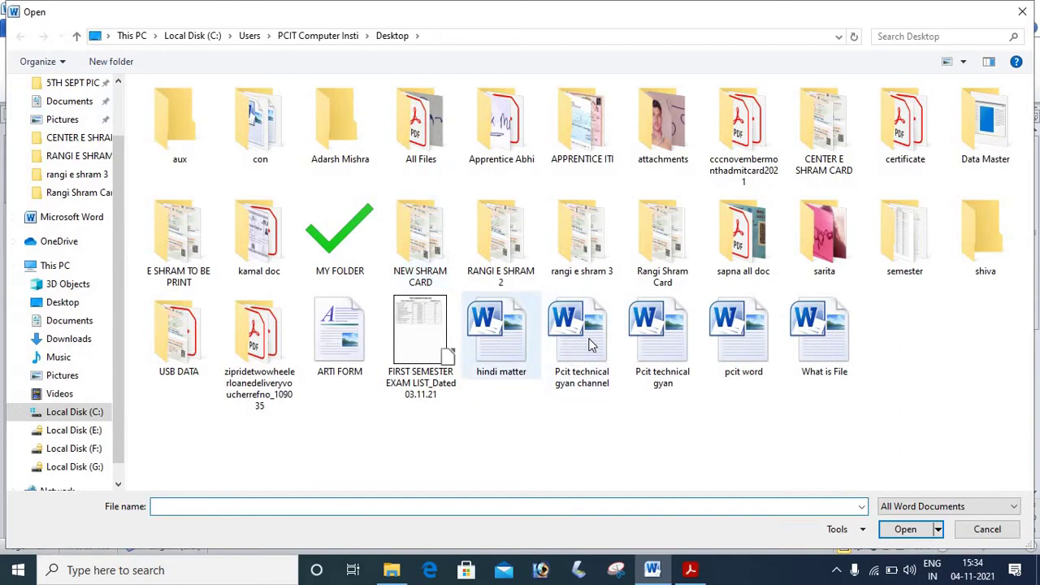
double_click(810, 351)
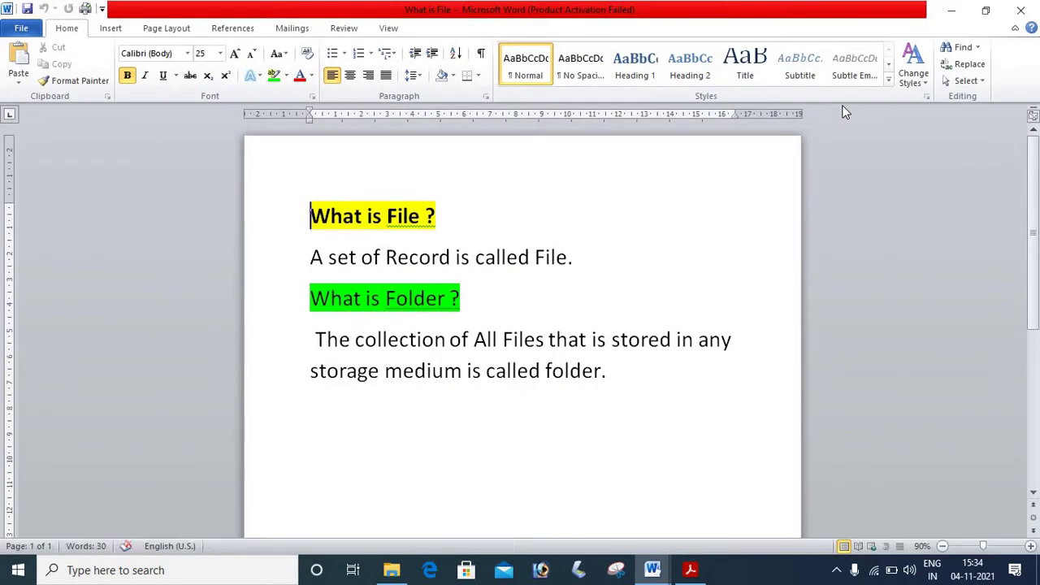
click(1021, 12)
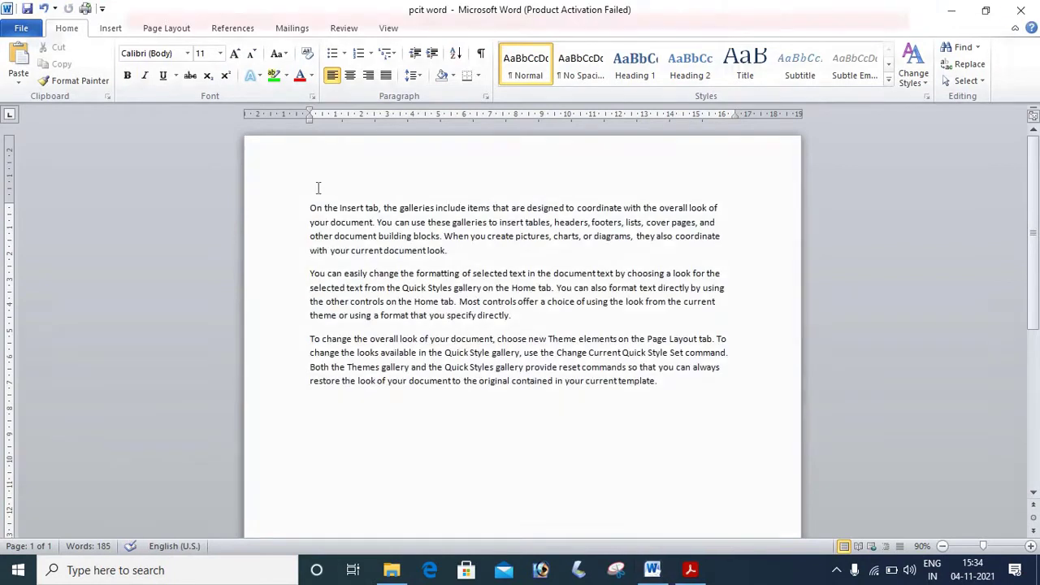
Leave the File view with Esc and close pcit word with Ctrl+W.
click(22, 30)
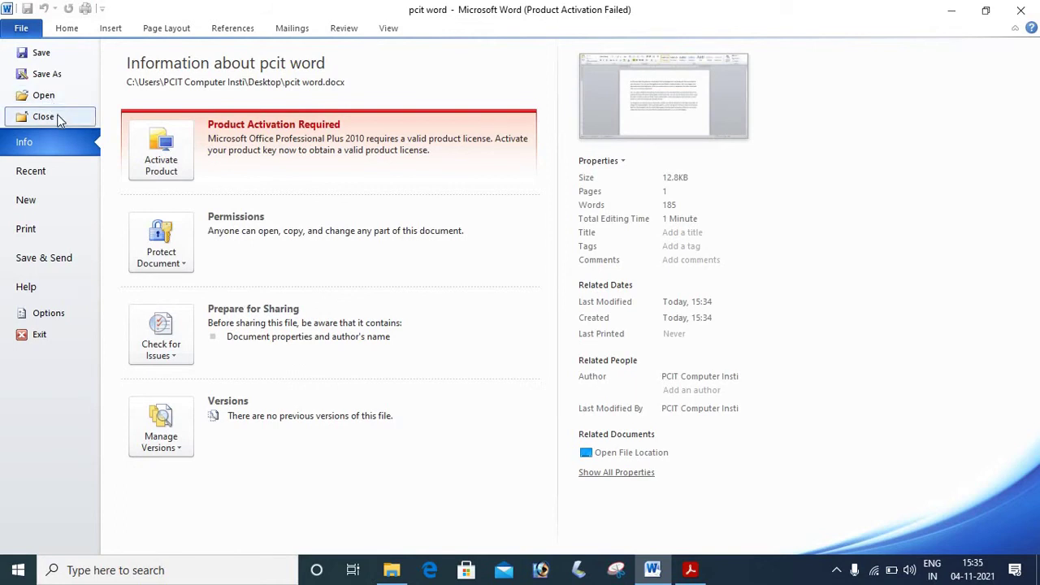
key(Escape)
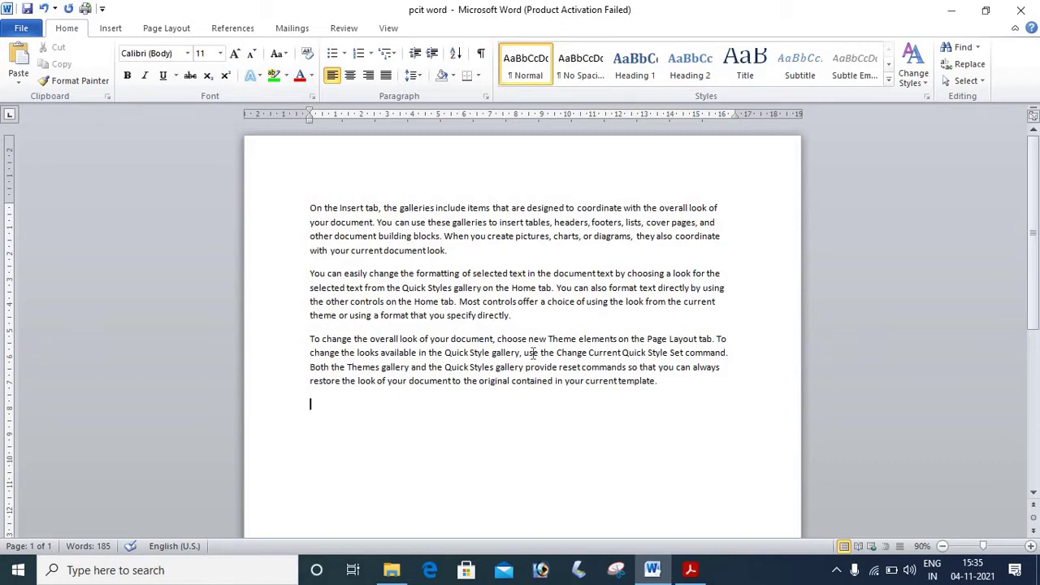
key(ctrl+w)
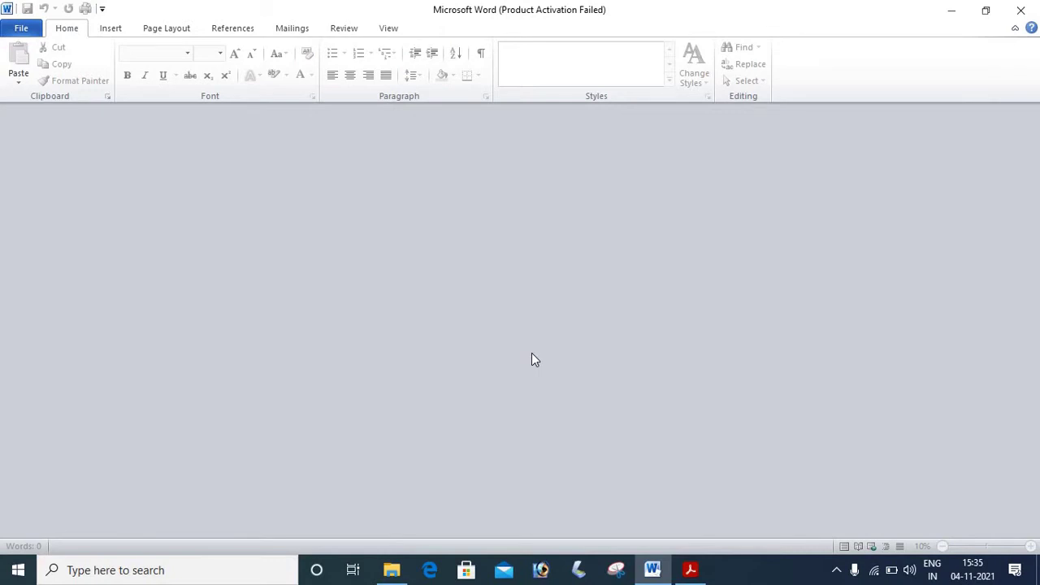
Reopen 'What is File' from the Recent list and display its Info page.
click(21, 31)
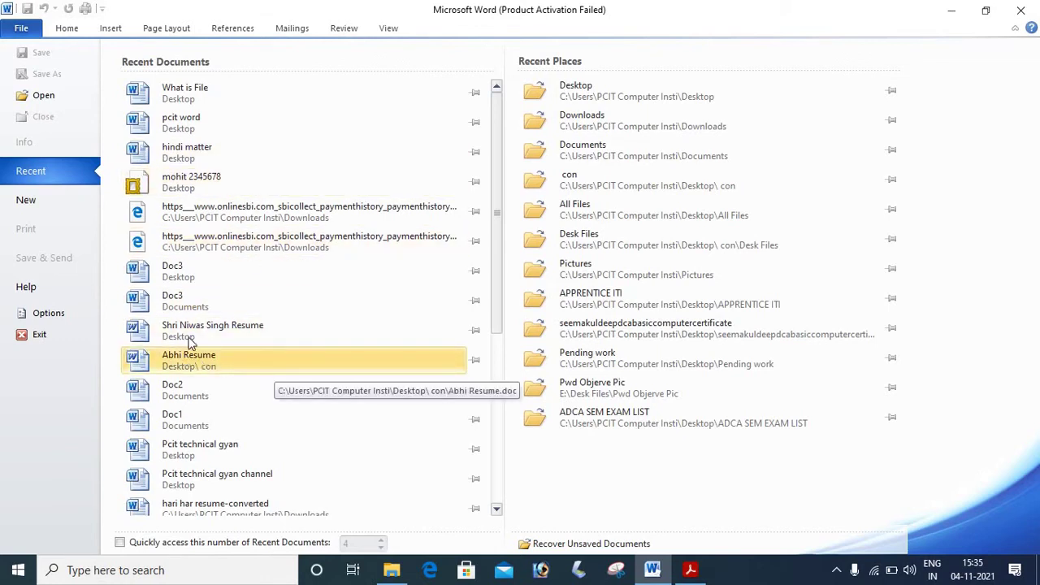
click(205, 96)
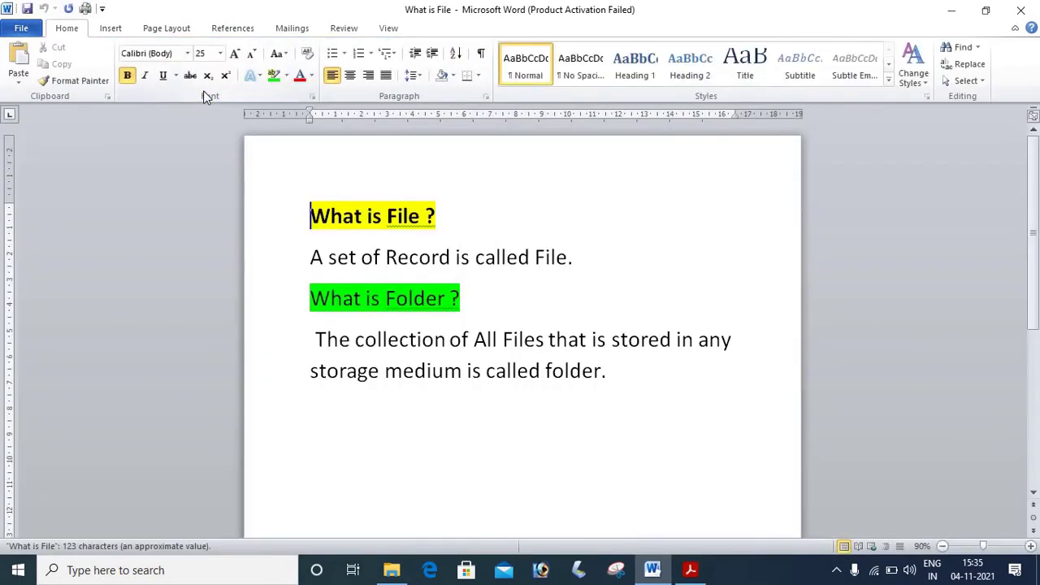
click(22, 28)
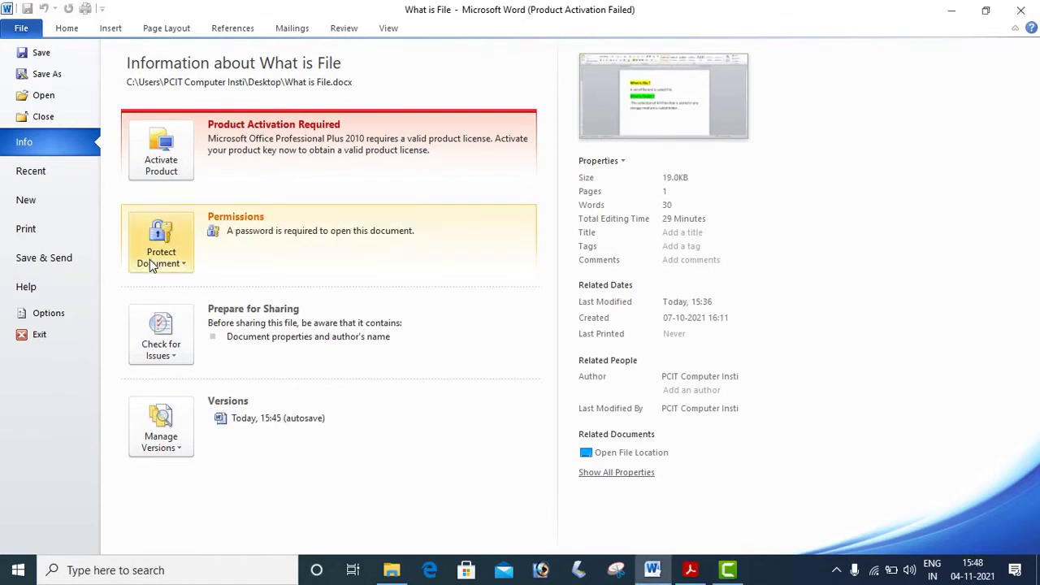
Clear the existing open password from What is File via Encrypt with Password.
click(149, 259)
click(240, 346)
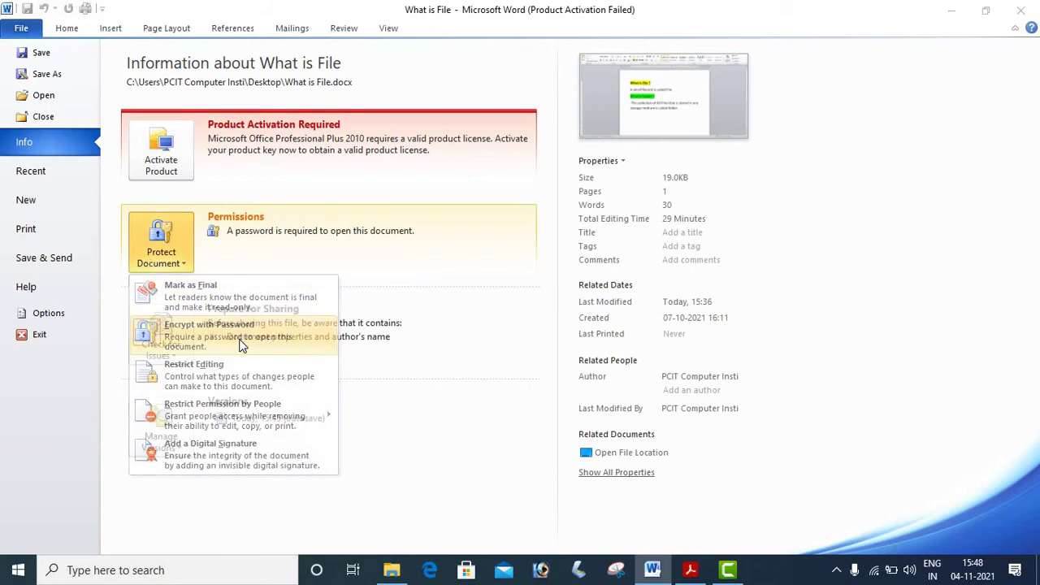
drag(446, 262, 374, 268)
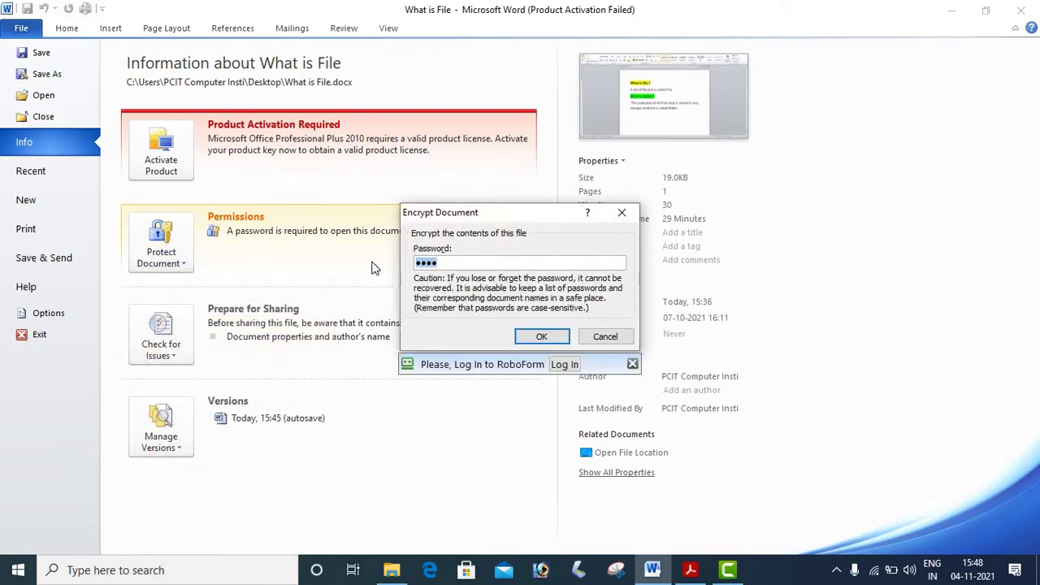
key(BackSpace)
click(537, 342)
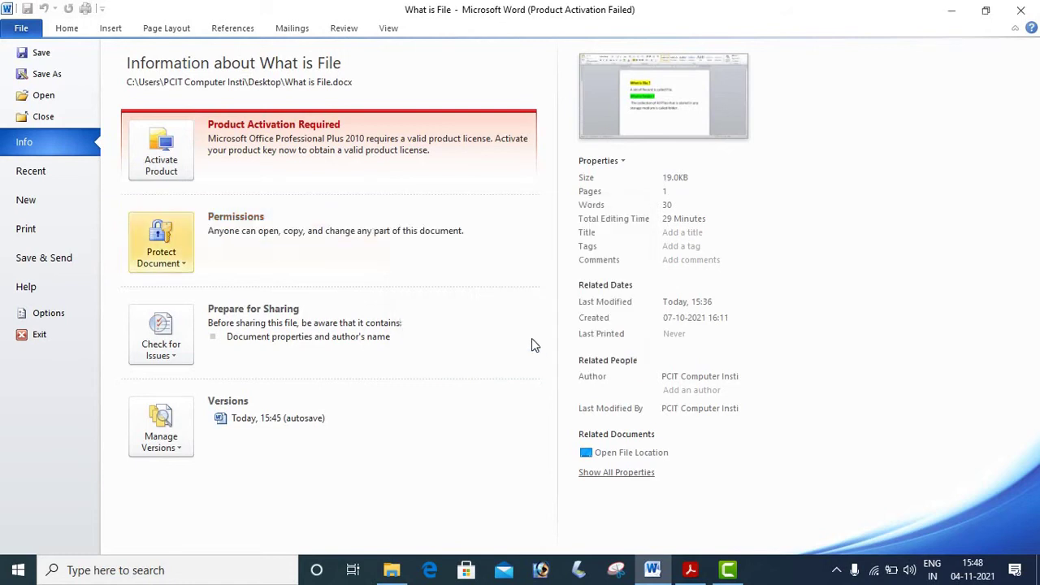
Encrypt the document with a new confirmed open password and save it.
click(185, 265)
click(209, 328)
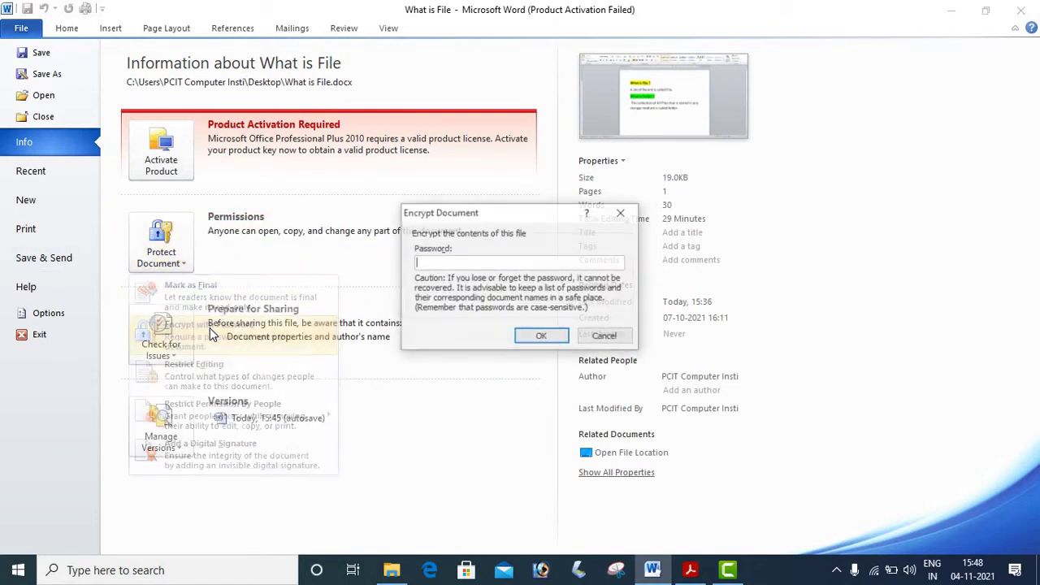
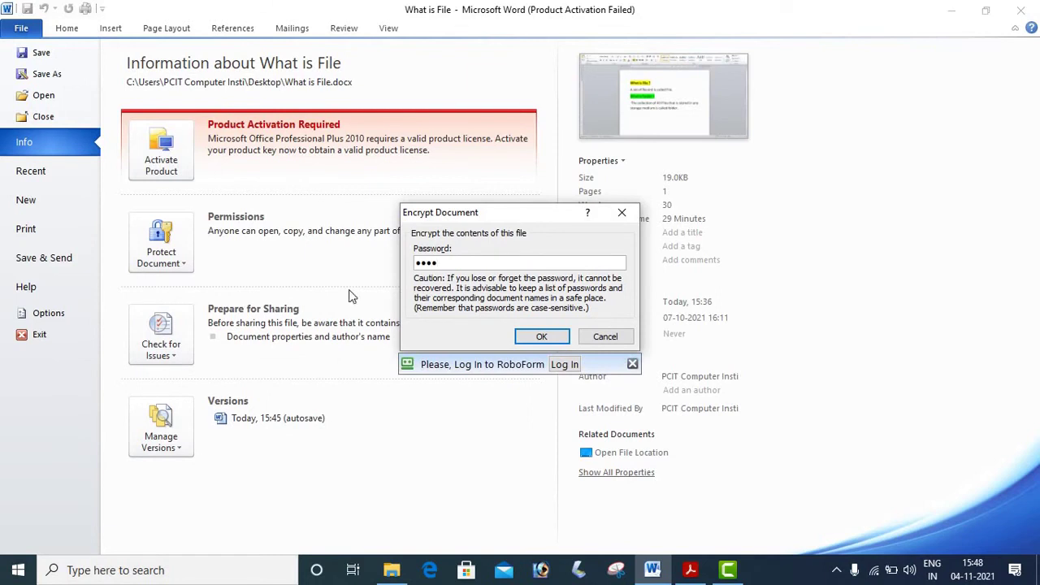
click(541, 336)
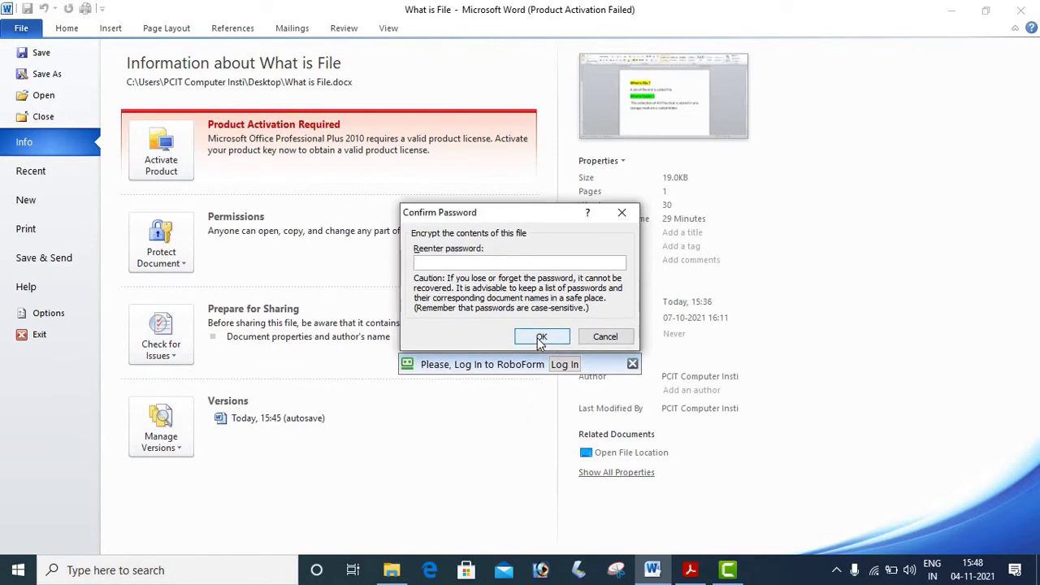
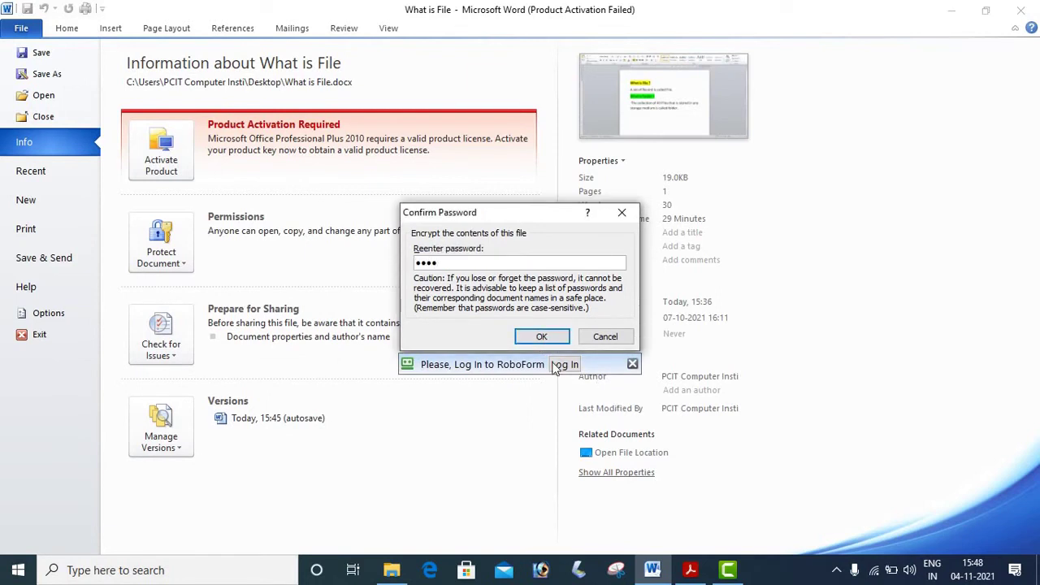
click(546, 339)
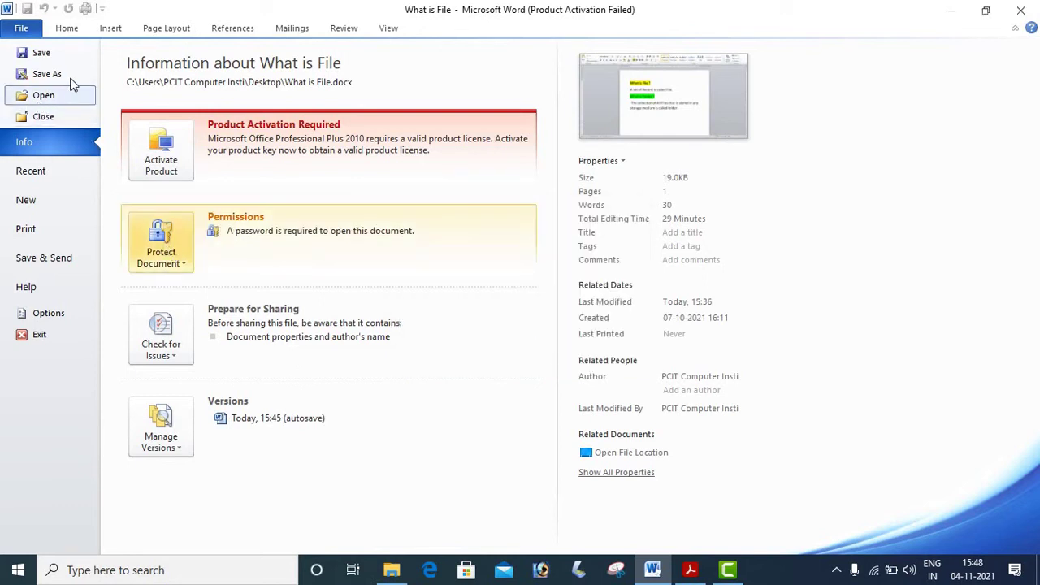
click(53, 52)
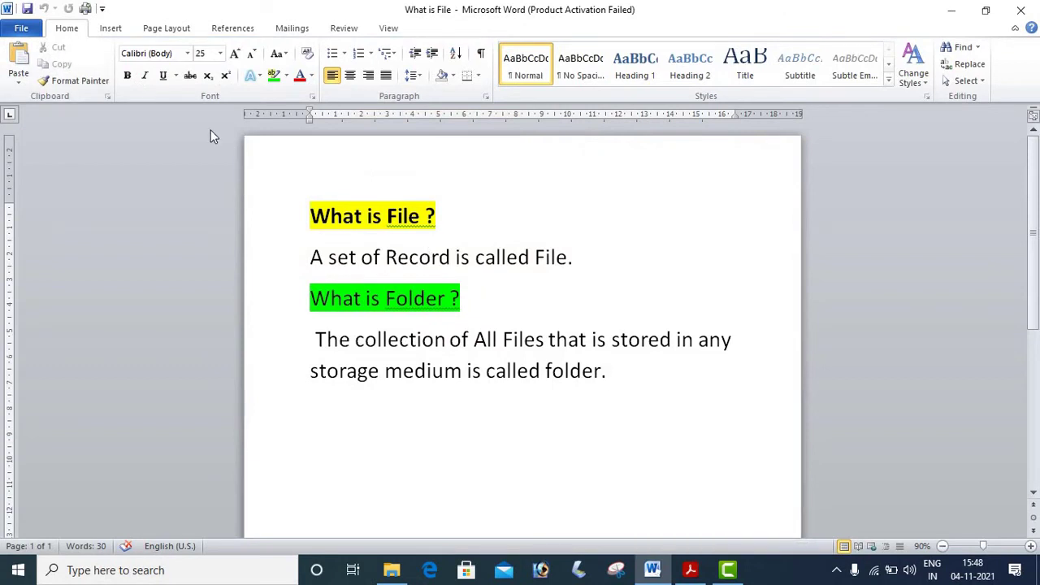
Close What is File, reopen it from Recent by entering its password, then view Info.
key(ctrl+w)
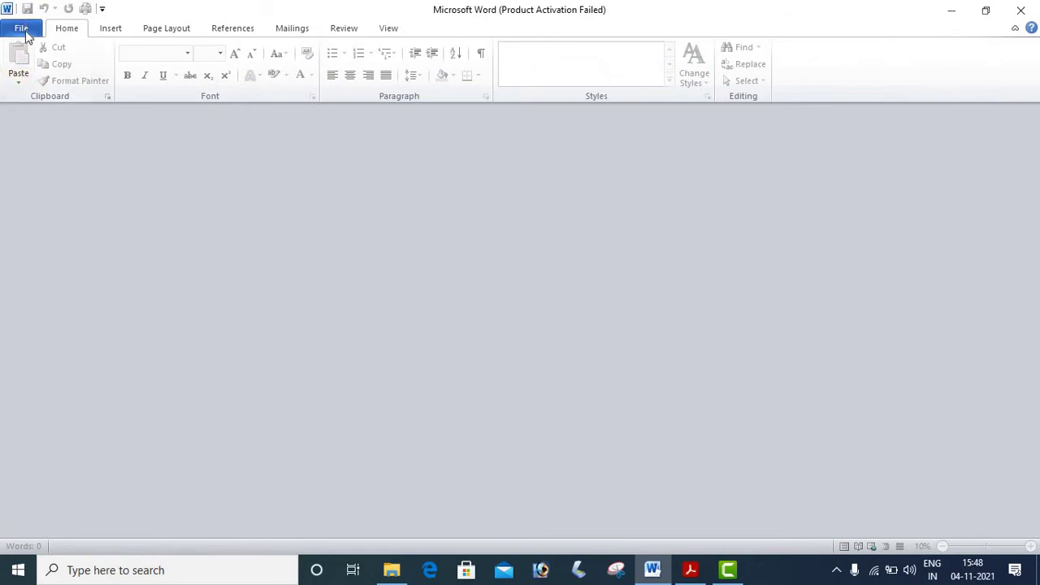
click(21, 28)
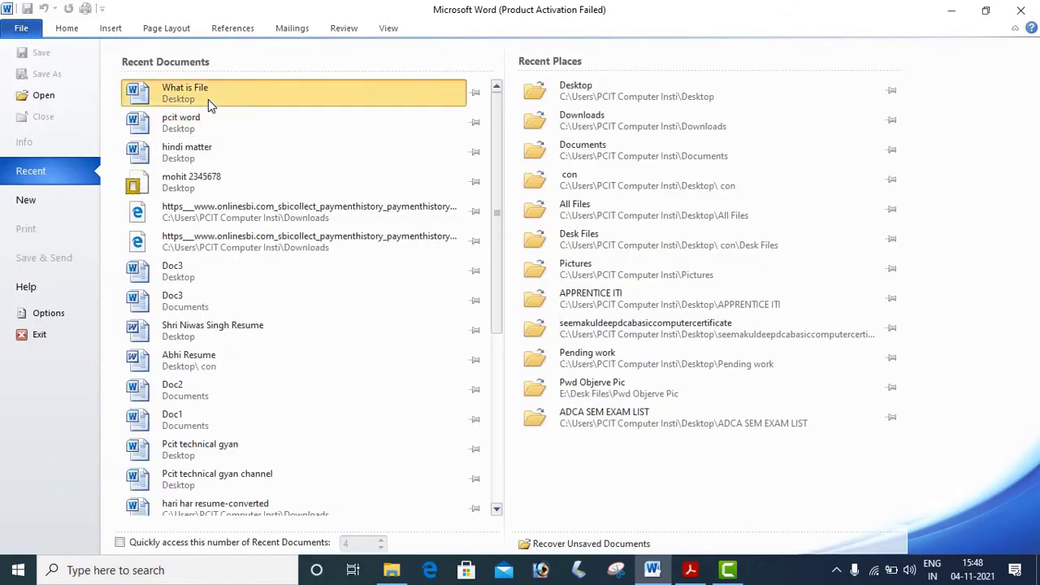
click(208, 99)
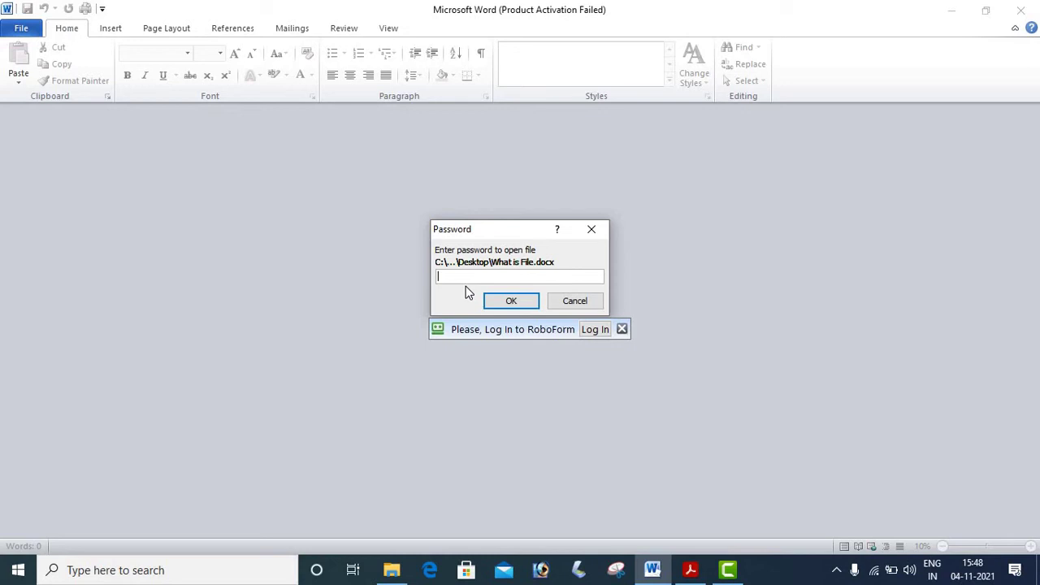
key(Return)
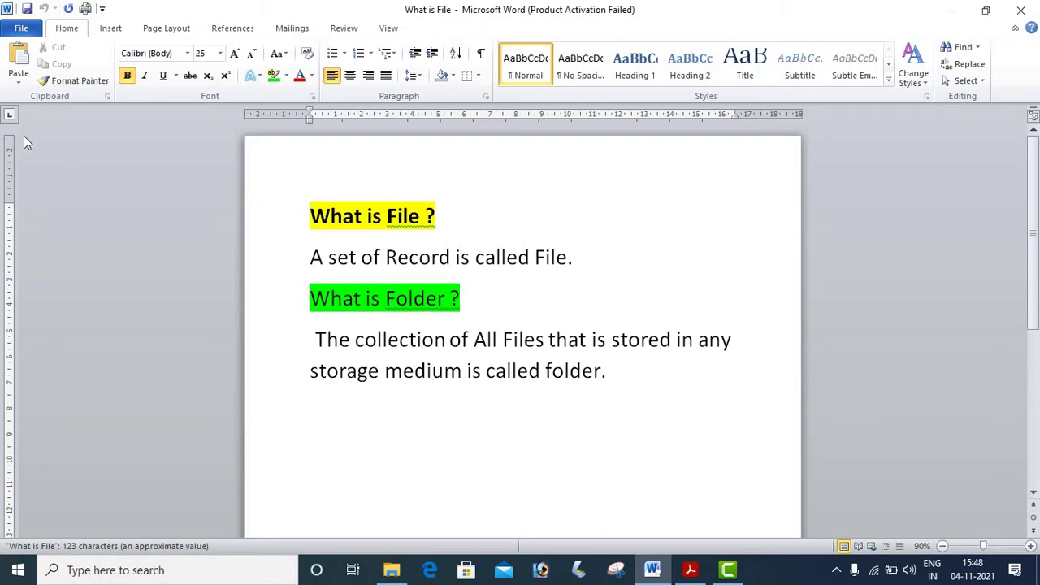
click(21, 28)
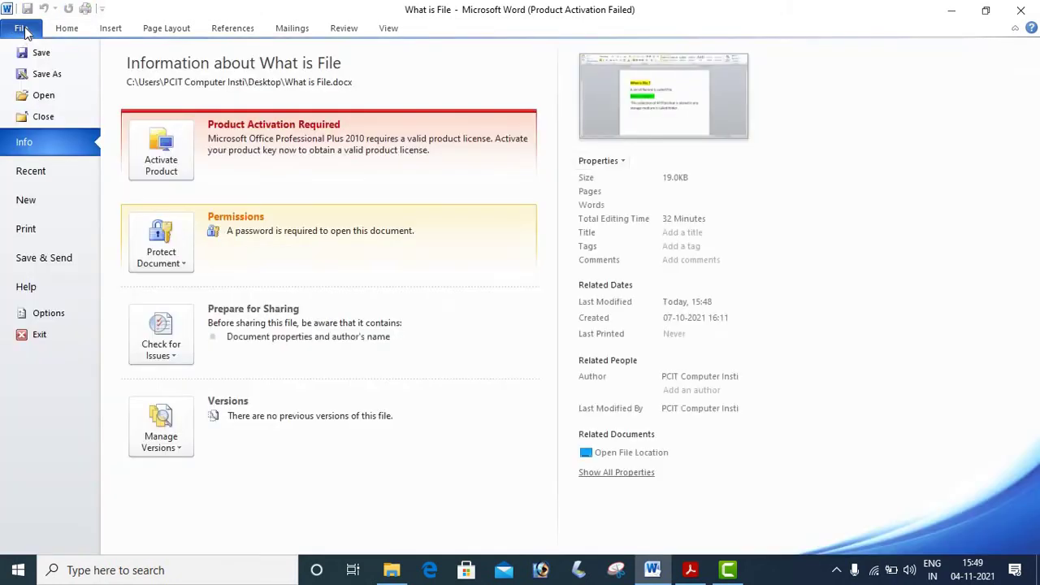
click(170, 265)
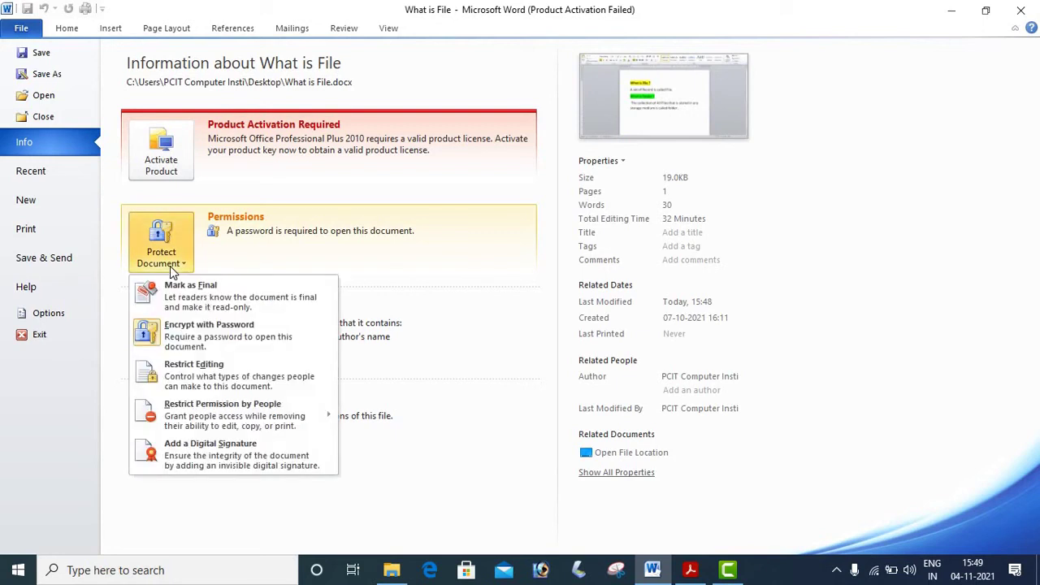
Restrict editing to No changes (Read only) and enforce it with a confirmed password.
click(181, 381)
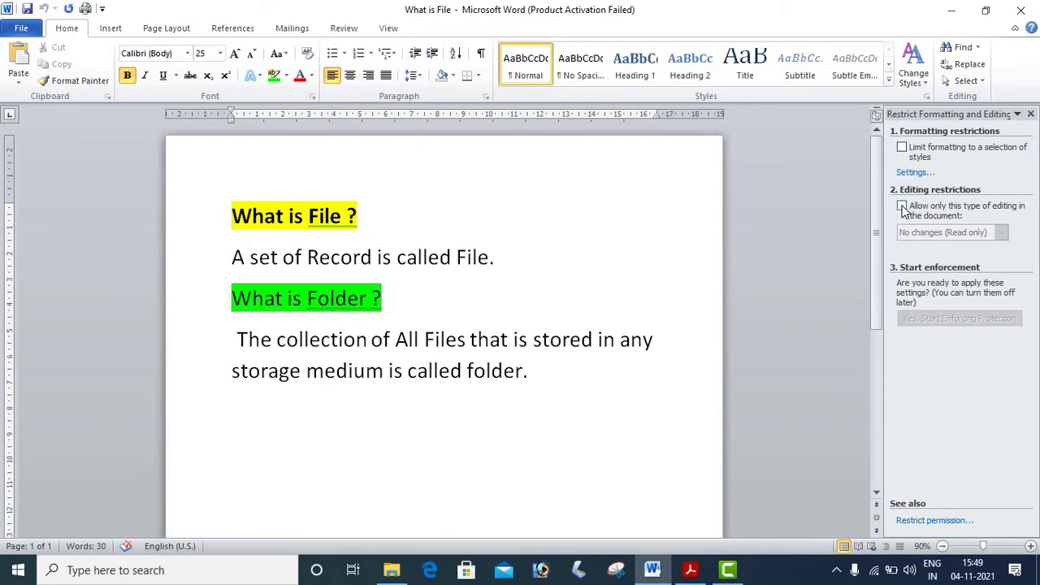
click(901, 208)
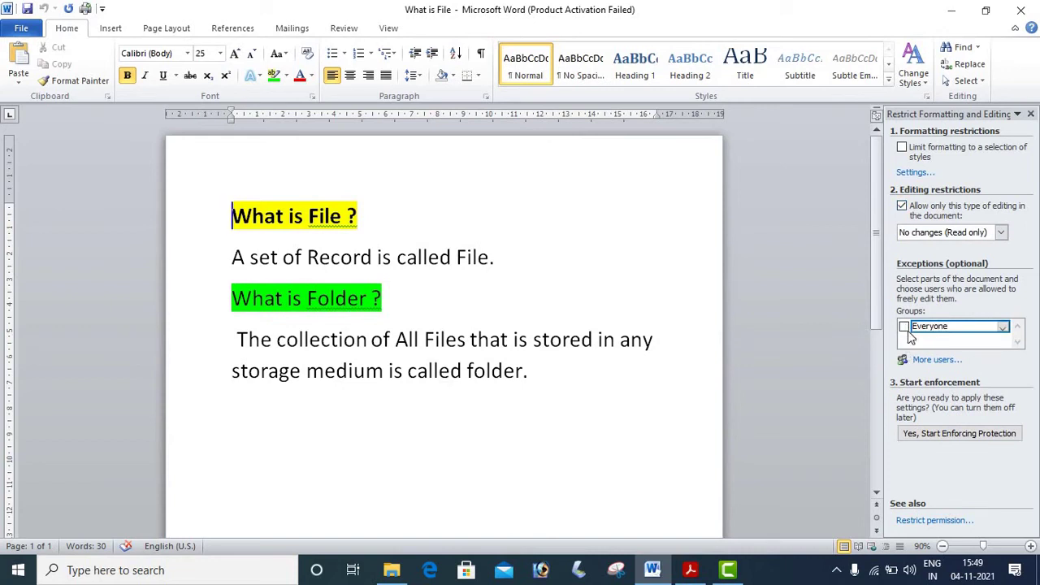
click(941, 437)
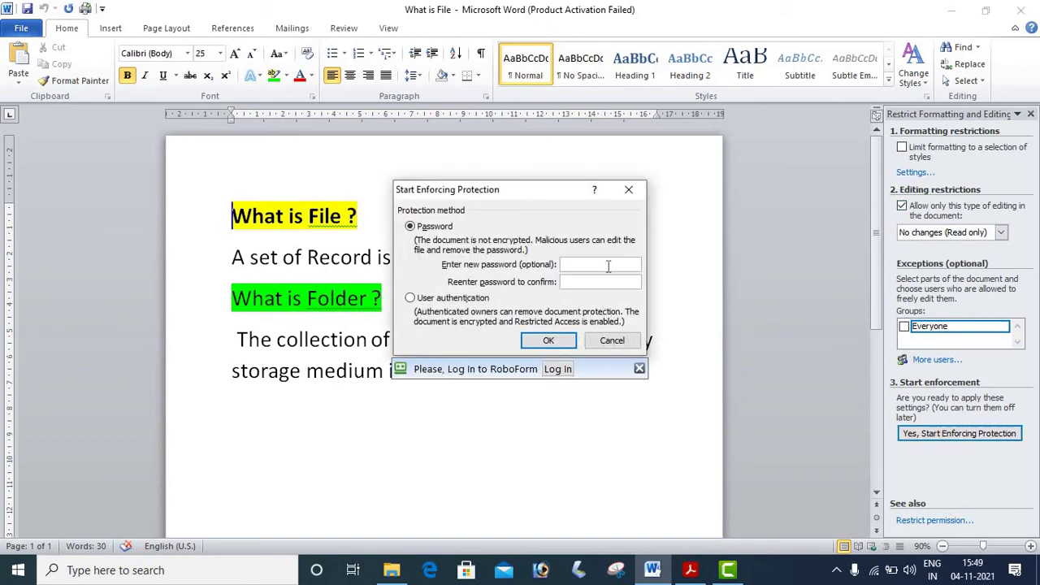
key(Tab)
click(542, 340)
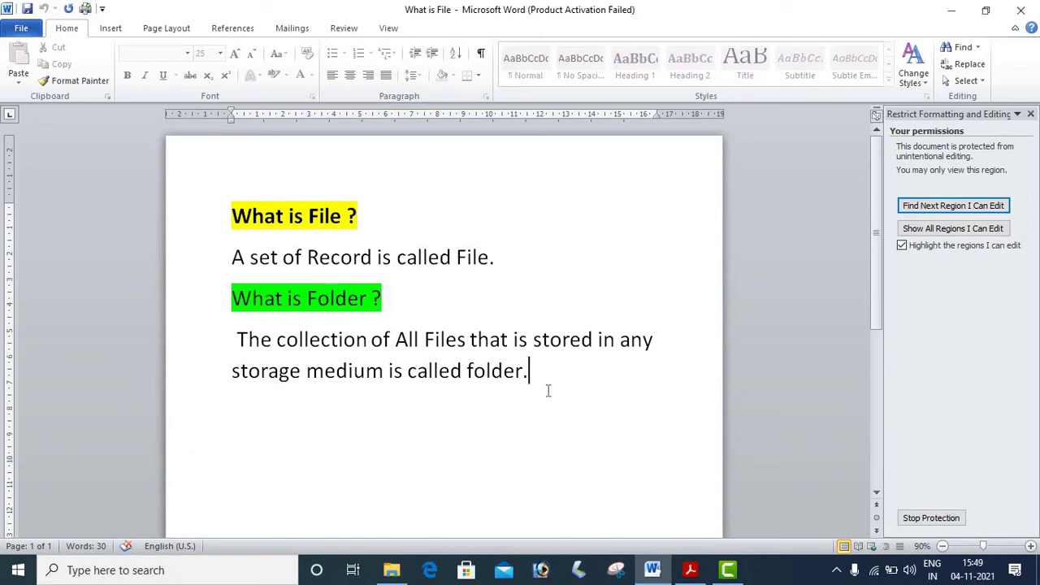
Try adding new lines to What is File to confirm edits are blocked.
key(Return)
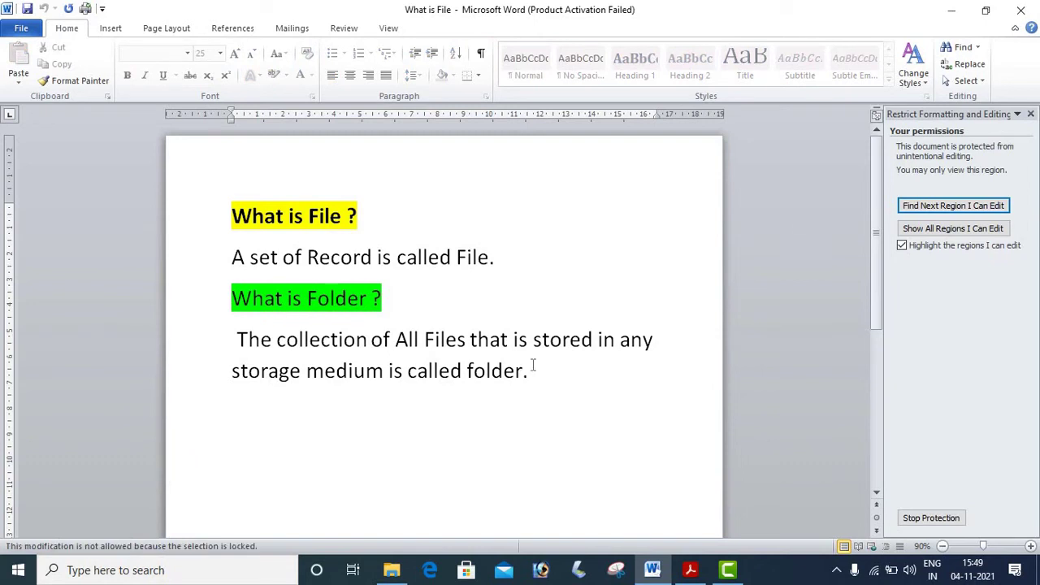
click(422, 413)
key(Return)
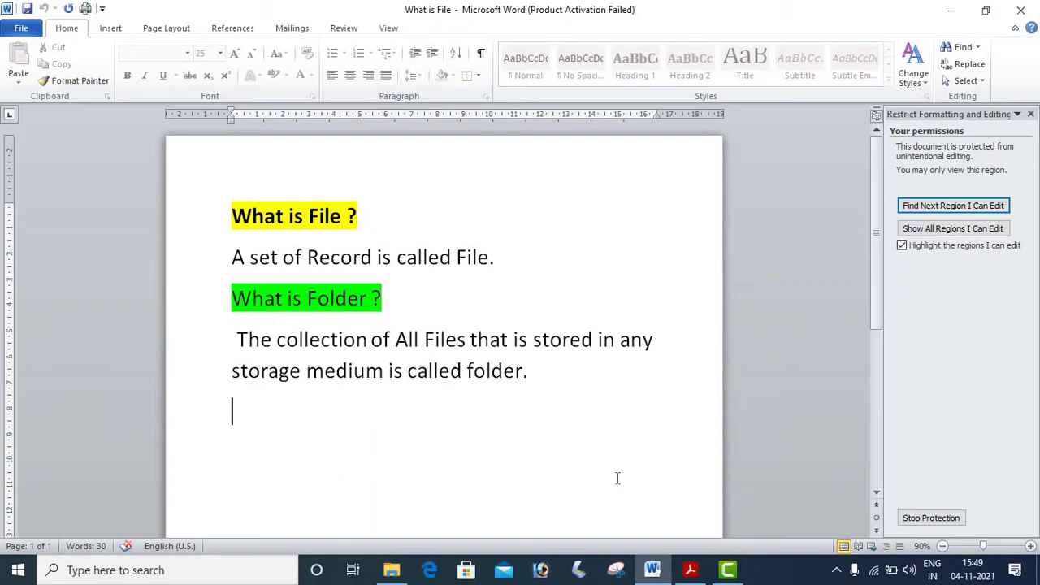
Stop the editing protection using the password, then type and delete test text.
click(931, 520)
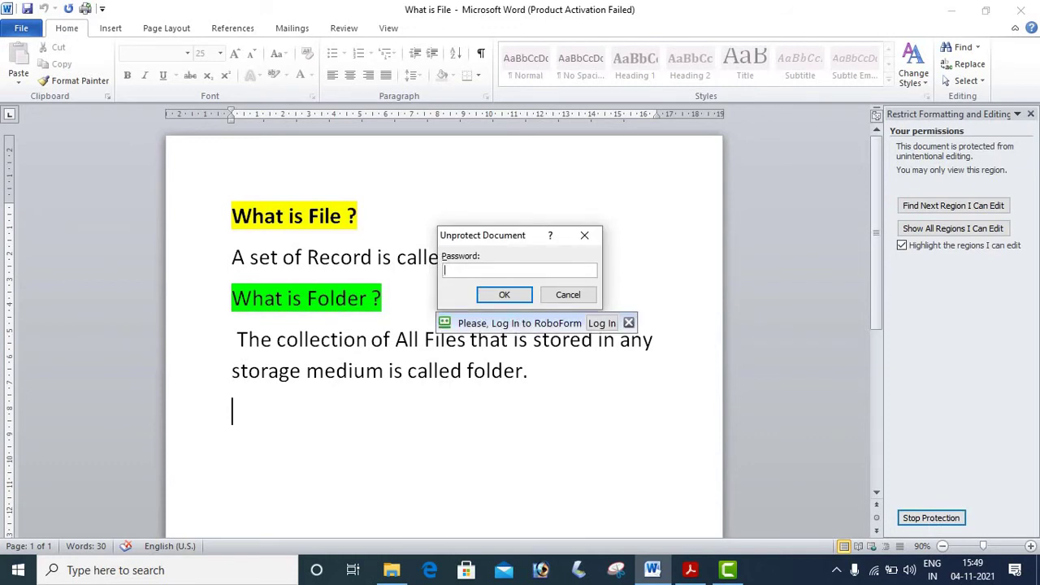
click(504, 295)
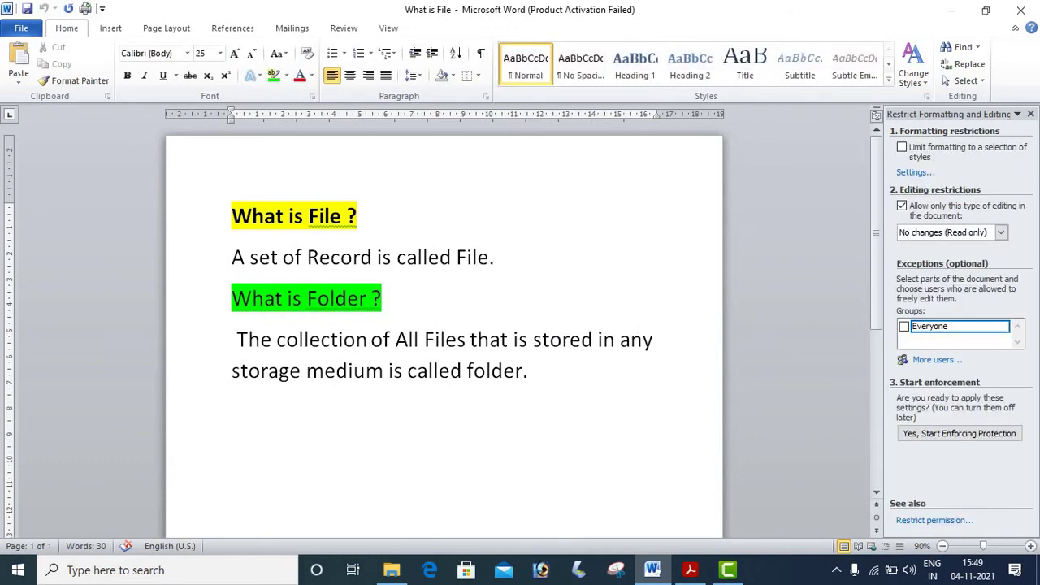
text(bcvmbmcv)
key(BackSpace)
key(BackSpace)
key(BackSpace)
key(BackSpace)
key(BackSpace)
key(BackSpace)
key(BackSpace)
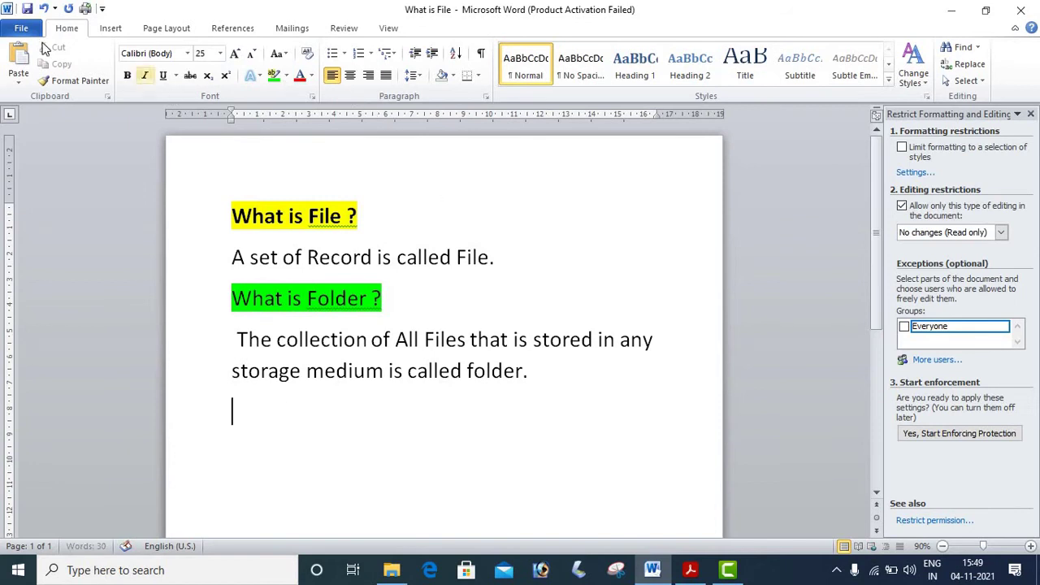
Show the Info page for What is File and review the Protect Document options list.
click(20, 31)
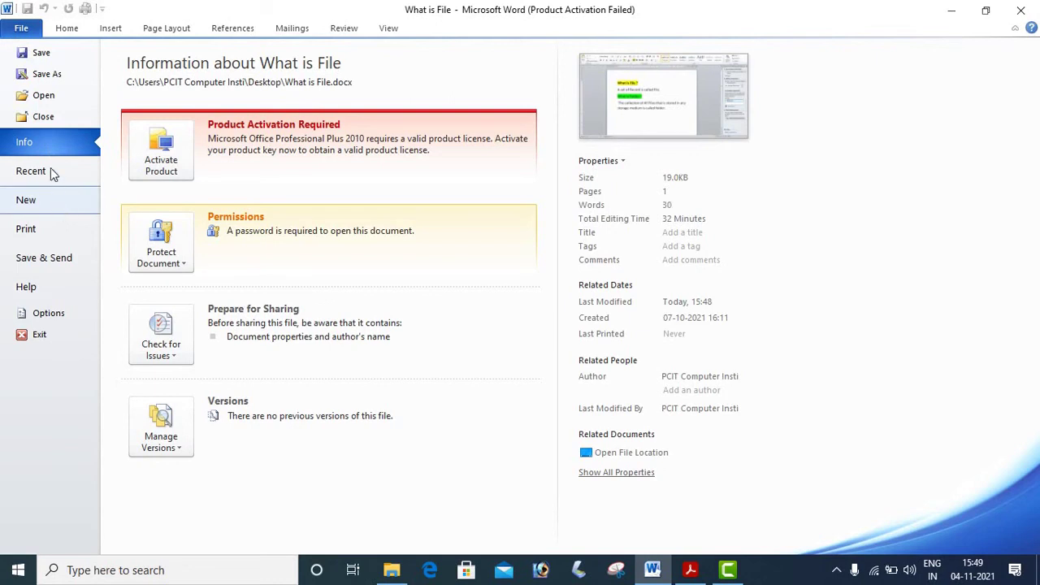
click(170, 263)
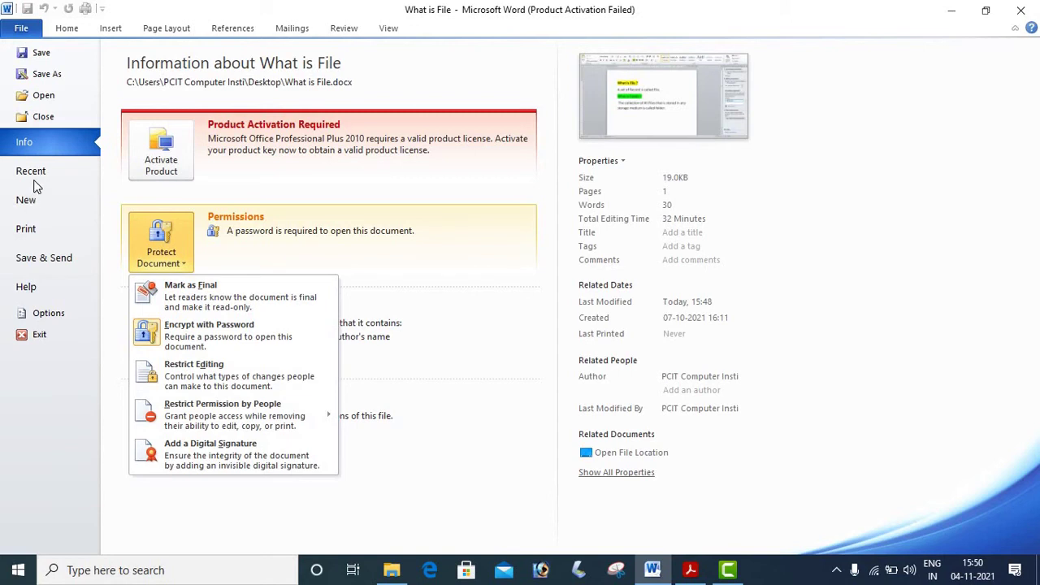
click(38, 231)
click(26, 231)
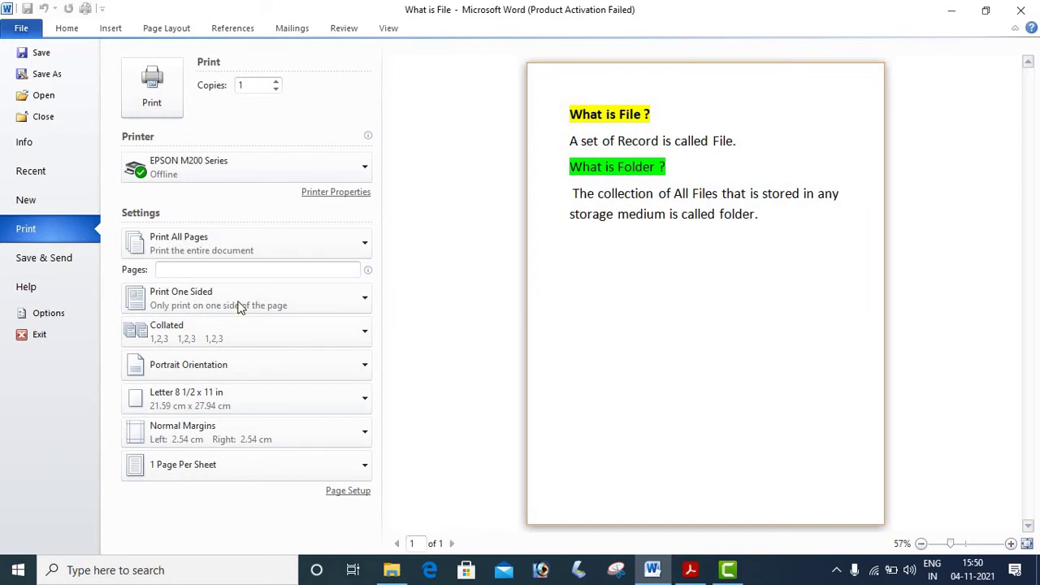
click(171, 266)
text(2)
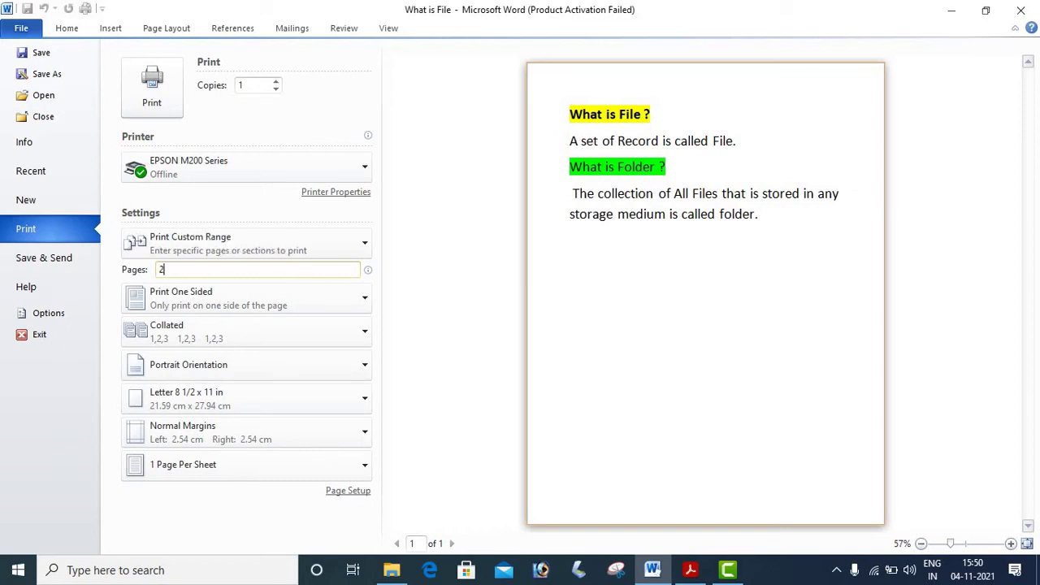
text(-3)
key(BackSpace)
key(BackSpace)
click(243, 413)
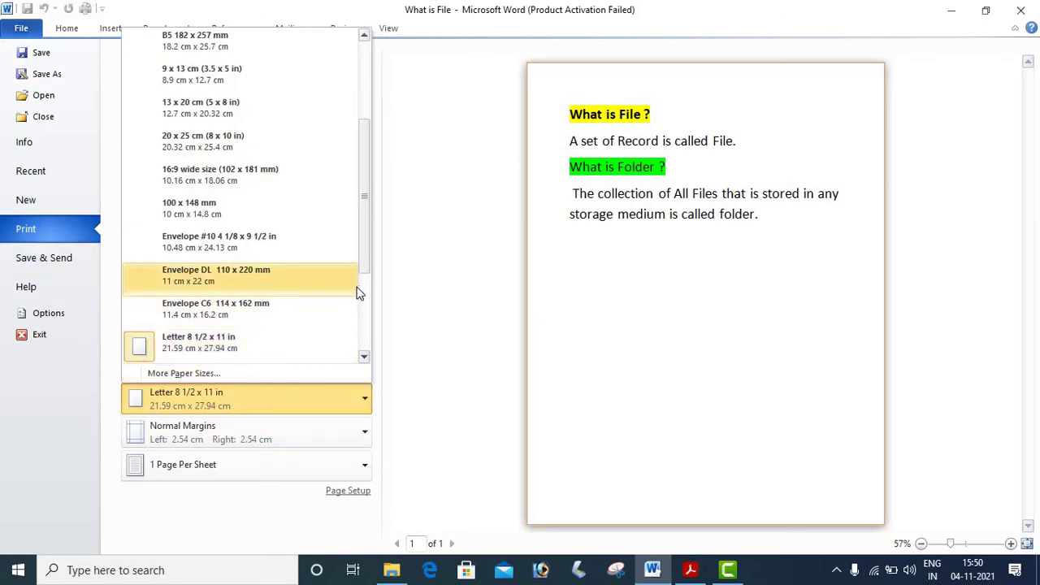
scroll(359, 291, down, 2)
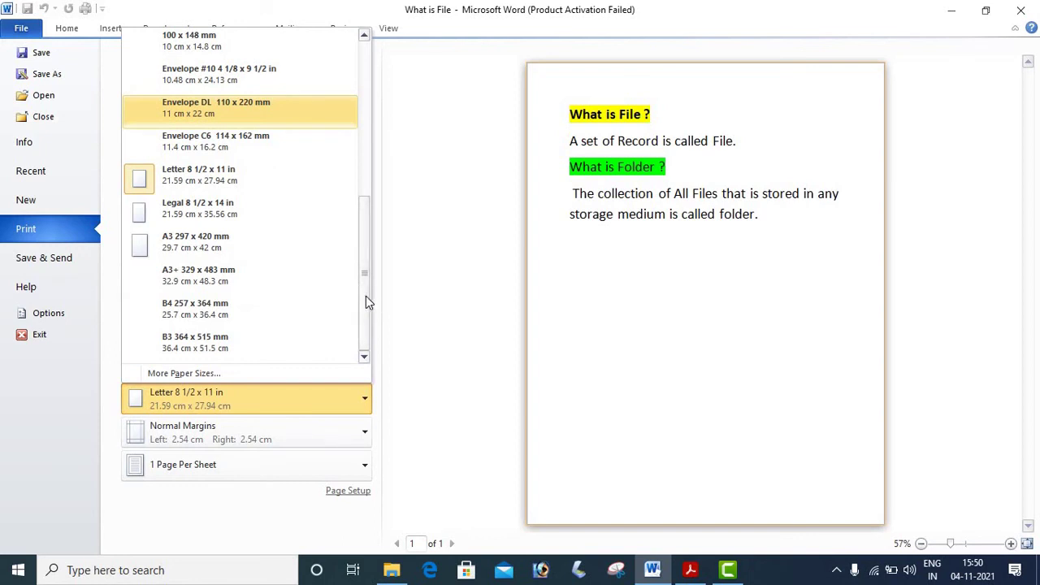
scroll(368, 244, up, 1)
scroll(374, 191, up, 3)
click(374, 170)
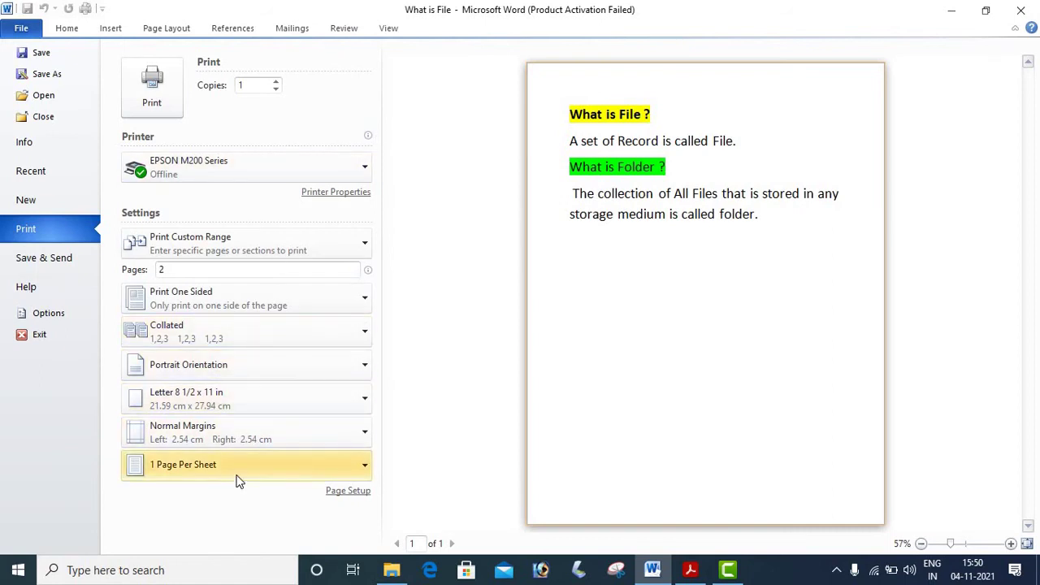
click(352, 496)
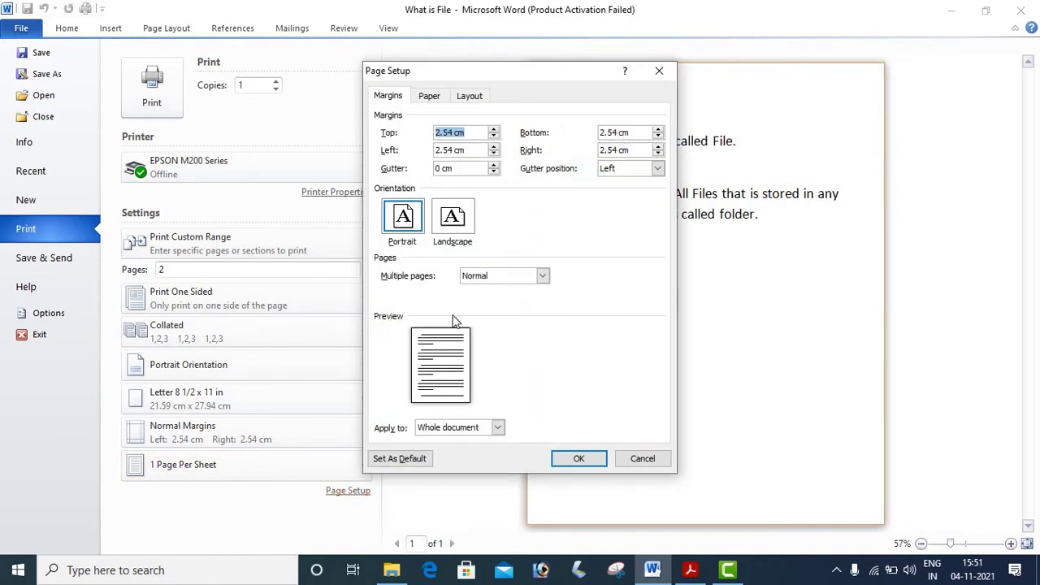
click(460, 224)
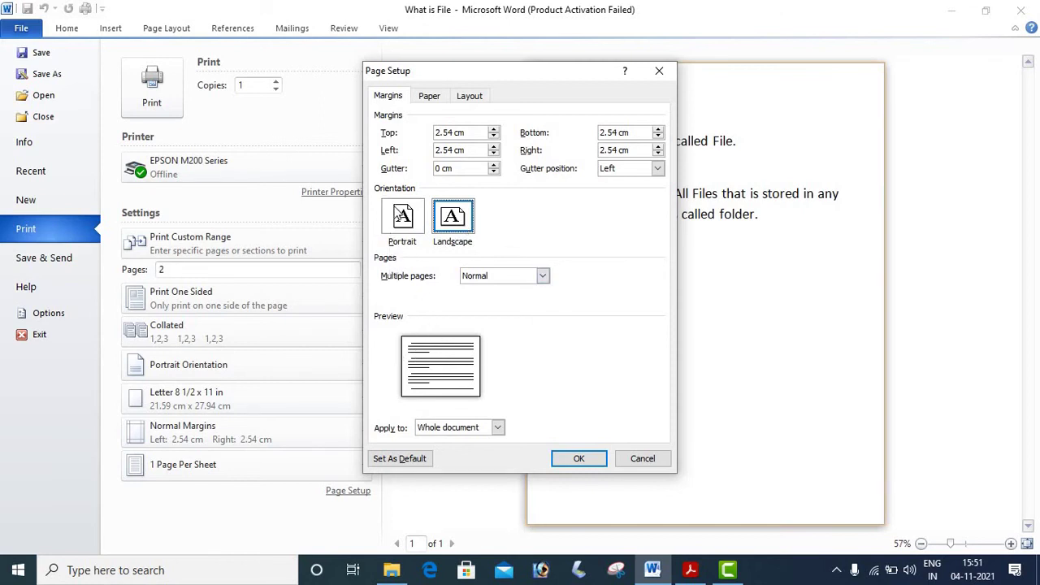
click(406, 222)
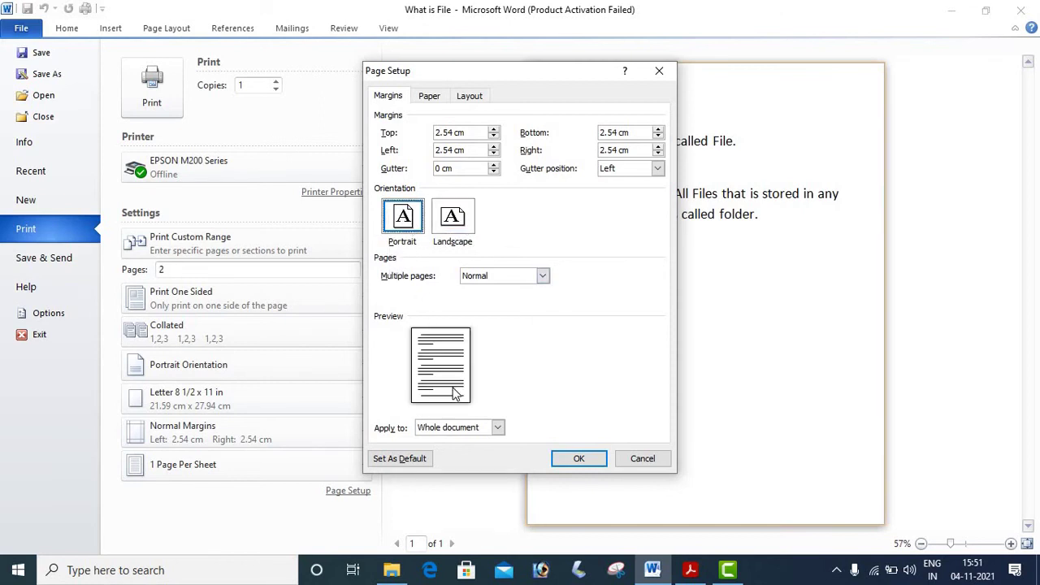
click(634, 461)
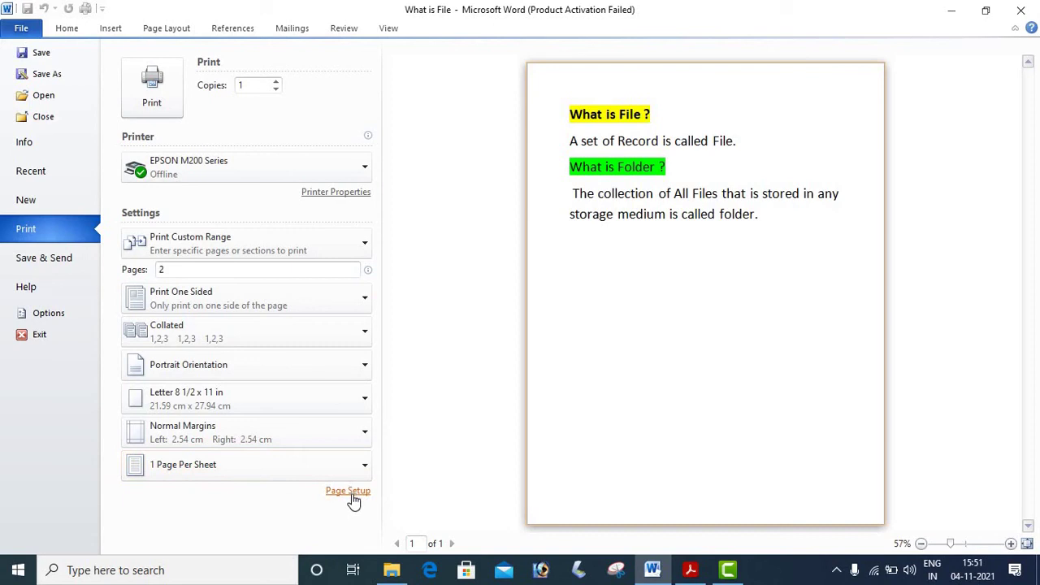
Go to Save & Send, then Change File Type, and select Create PDF/XPS Document.
click(46, 270)
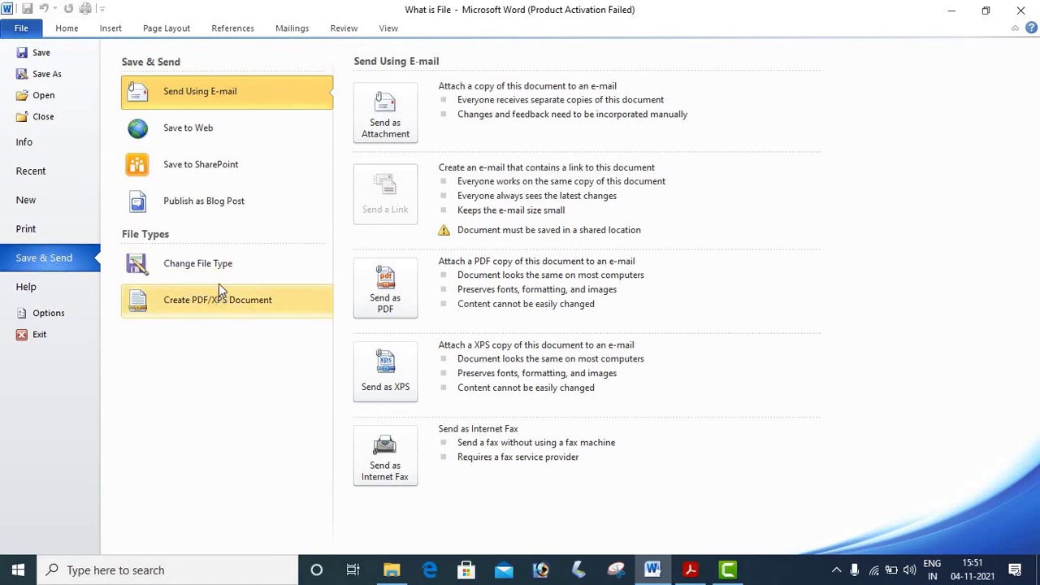
click(227, 276)
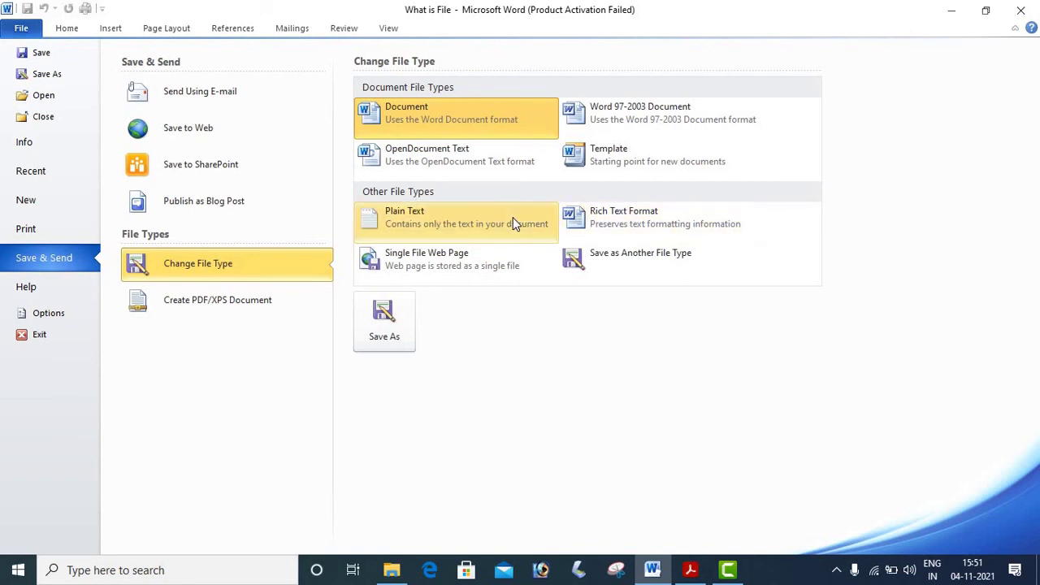
click(189, 302)
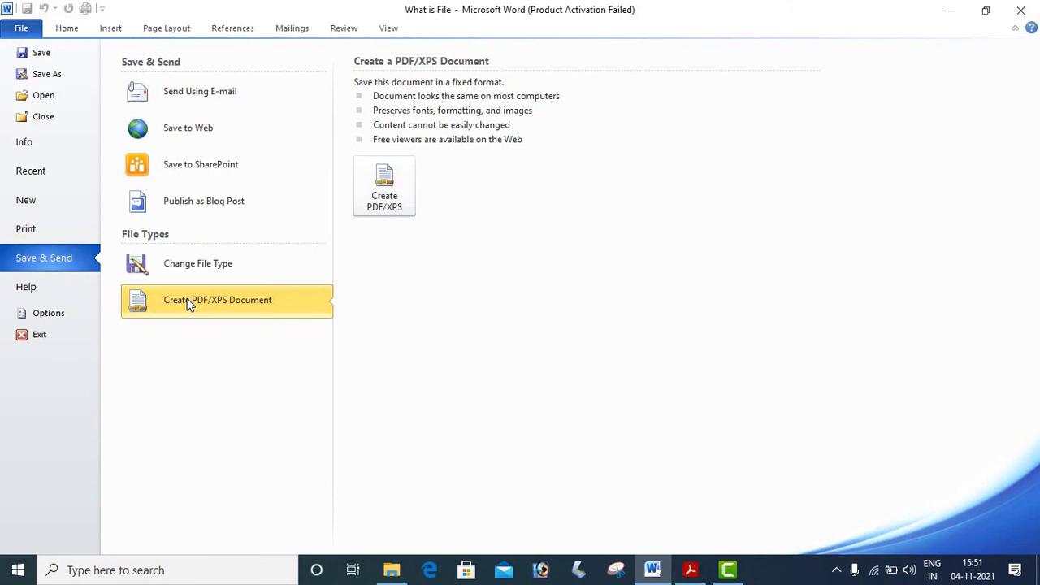
Publish What is File as a PDF to the Desktop, accepting the protection warning, then minimise Word.
click(376, 195)
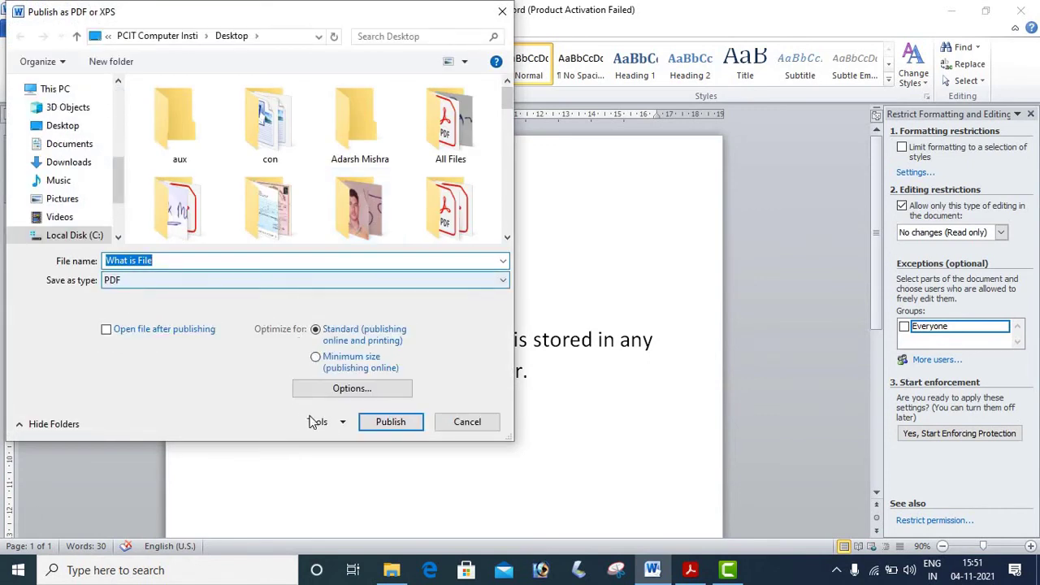
click(393, 427)
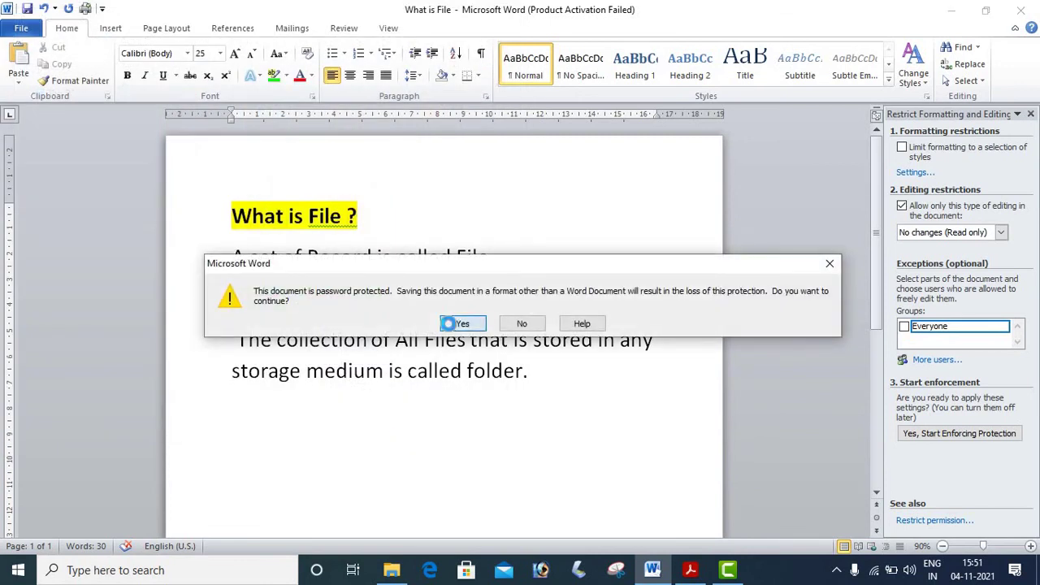
click(455, 323)
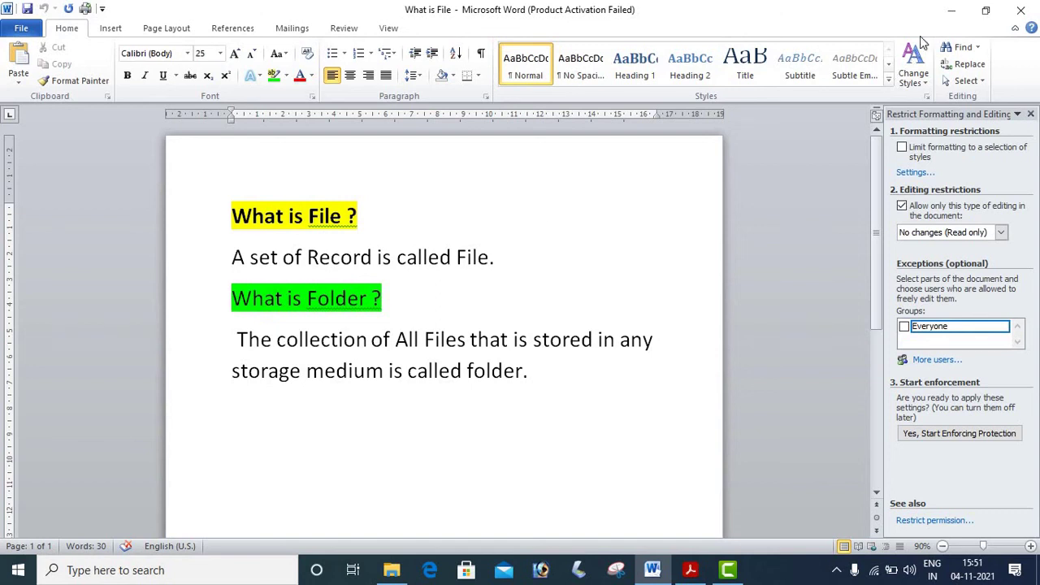
click(951, 11)
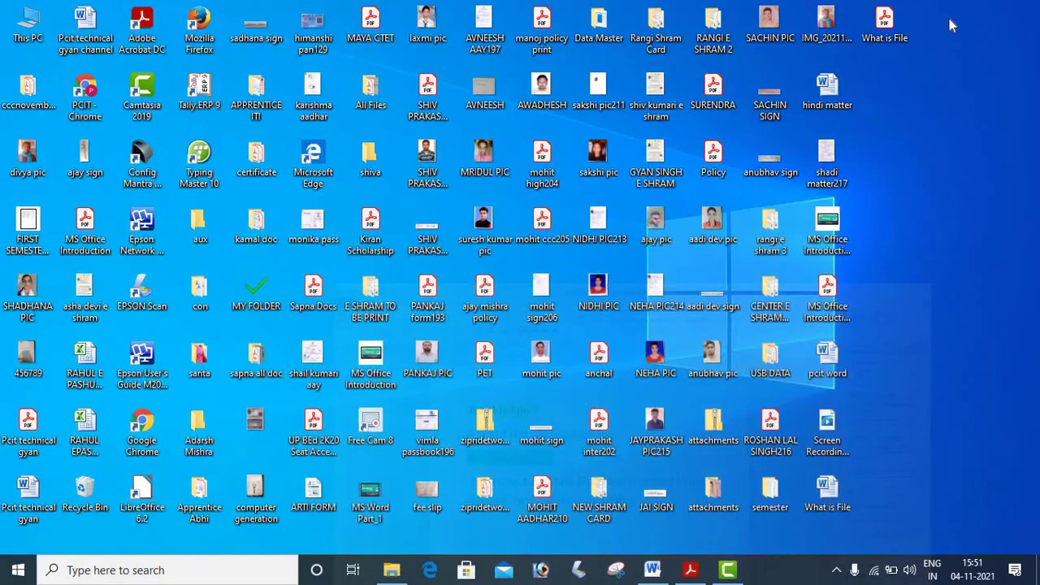
View the What is File PDF in Acrobat Reader, close it, and restore Word from the taskbar.
double_click(882, 27)
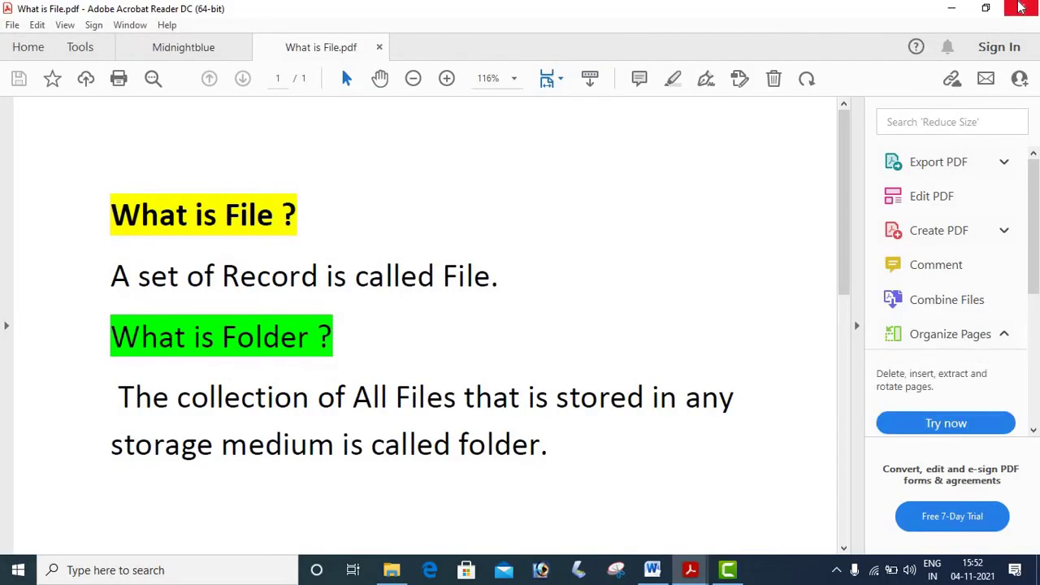
click(1019, 7)
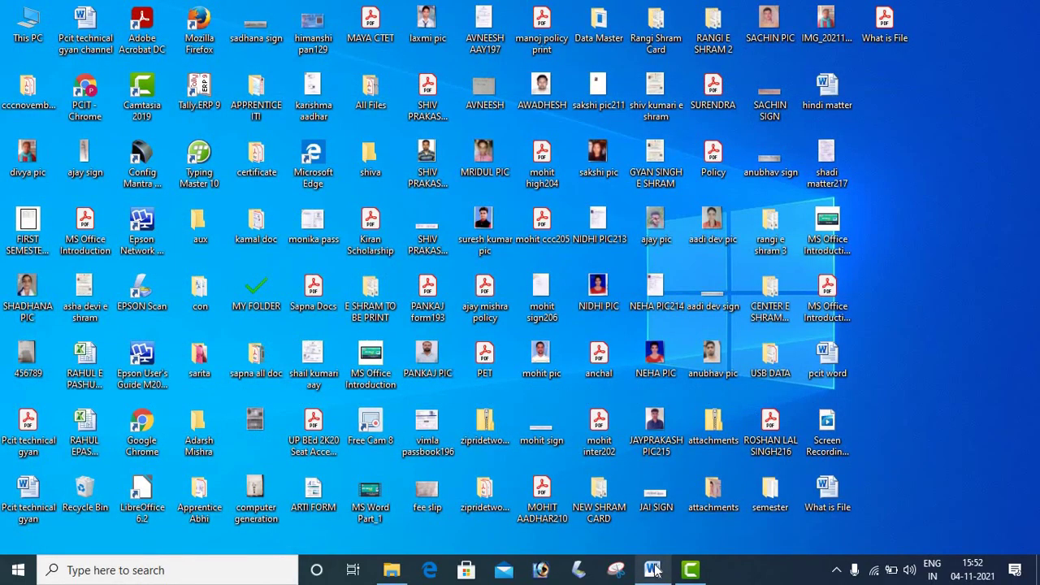
mouse_move(654, 569)
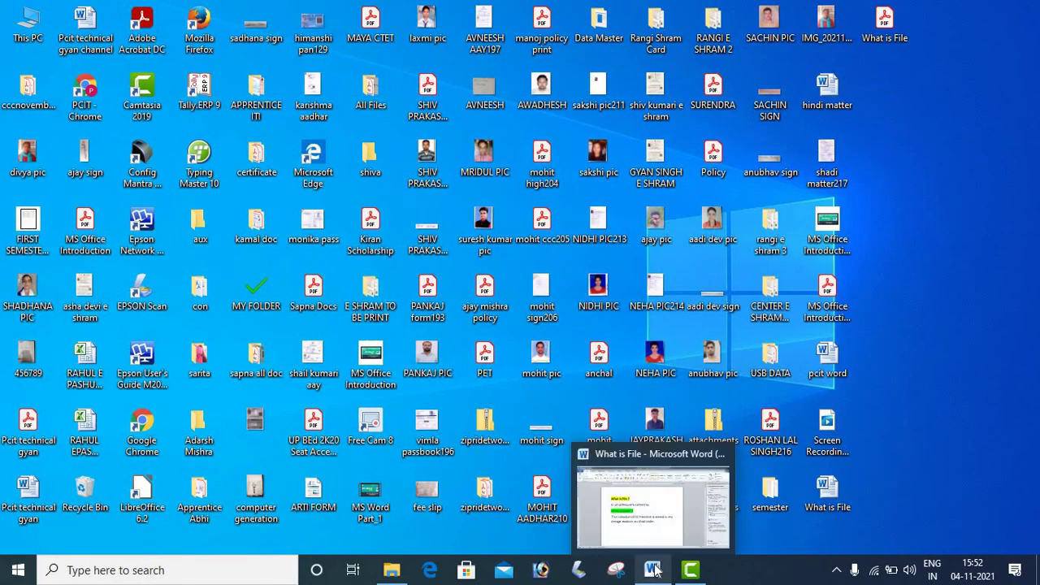
click(655, 508)
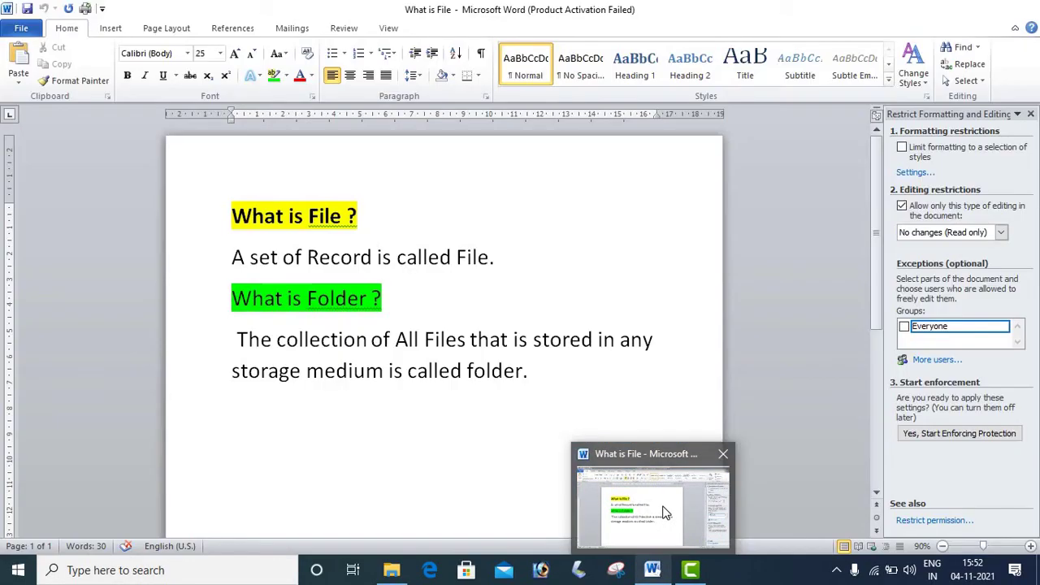
click(23, 30)
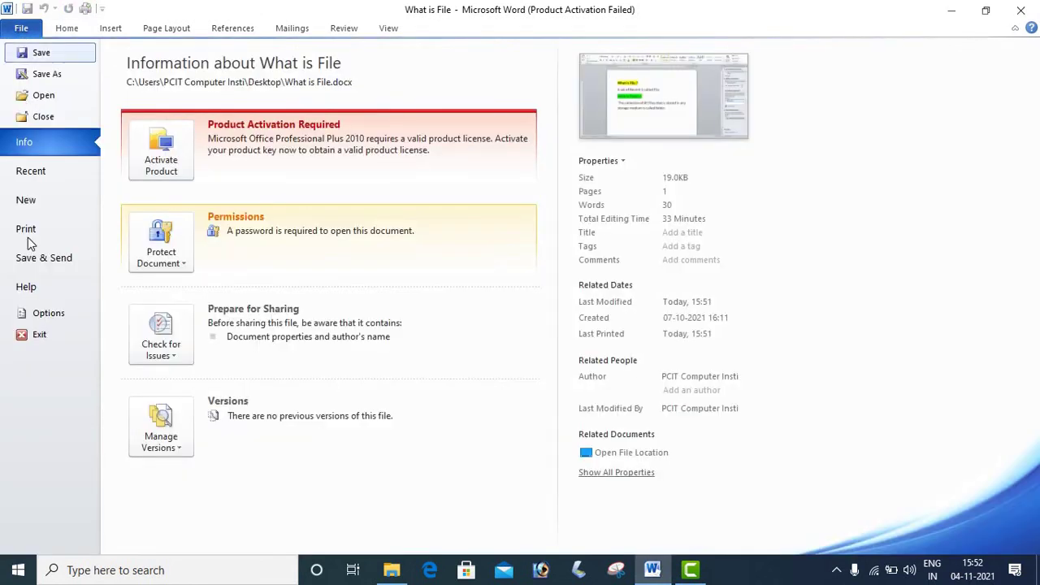
click(31, 291)
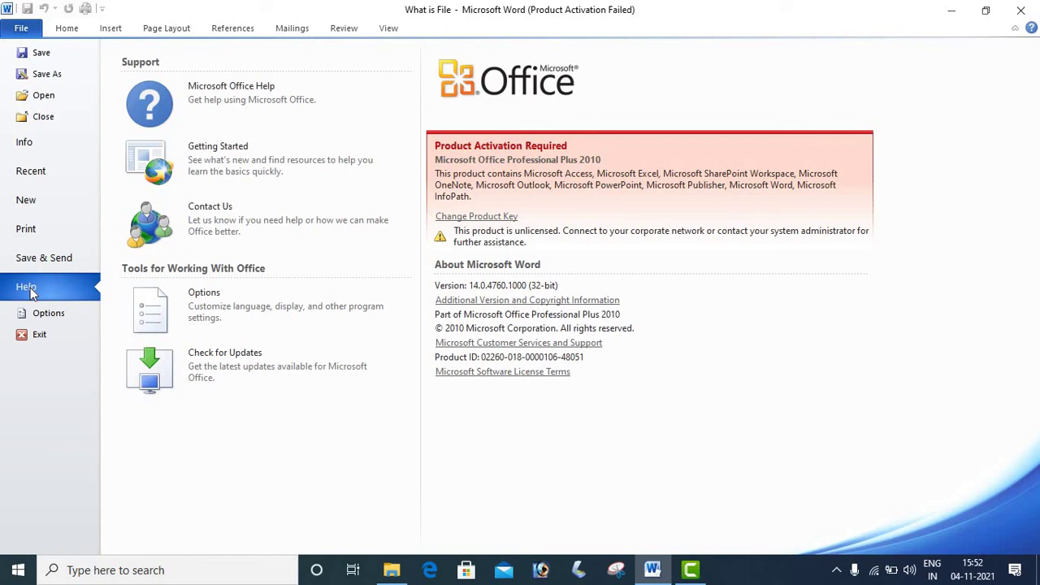
click(47, 317)
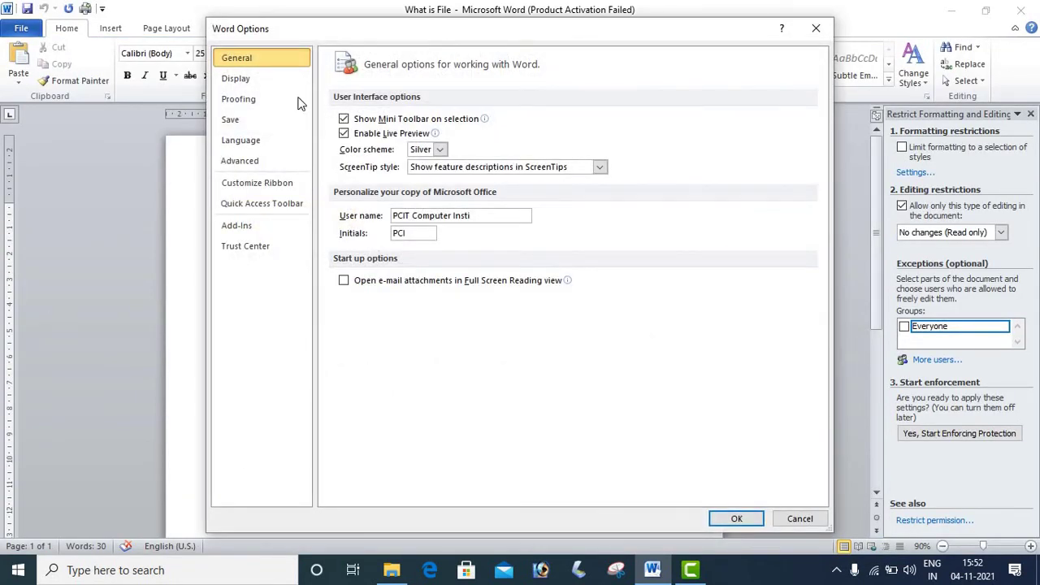
click(279, 81)
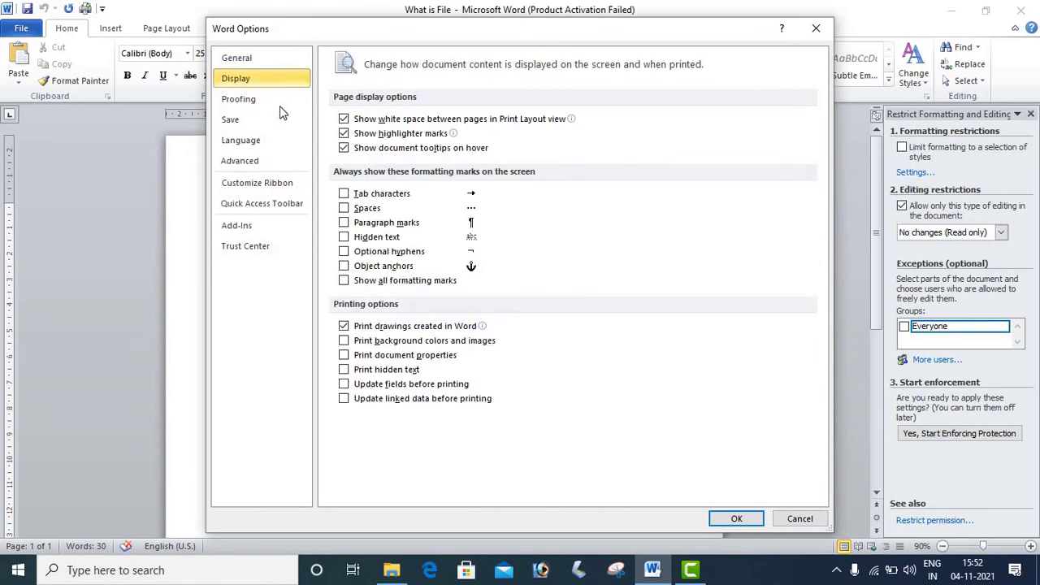
click(280, 101)
click(280, 120)
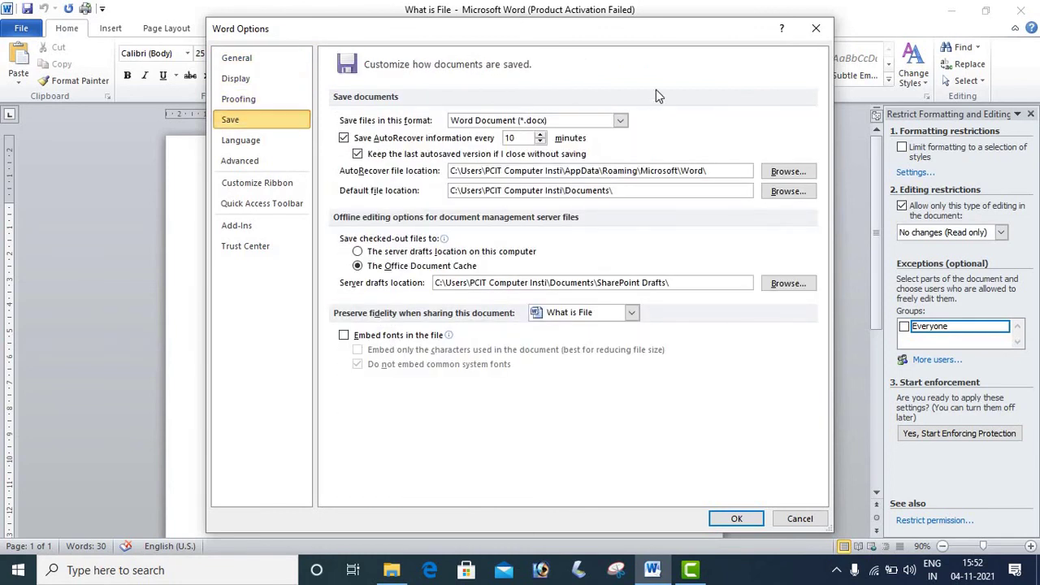
click(816, 29)
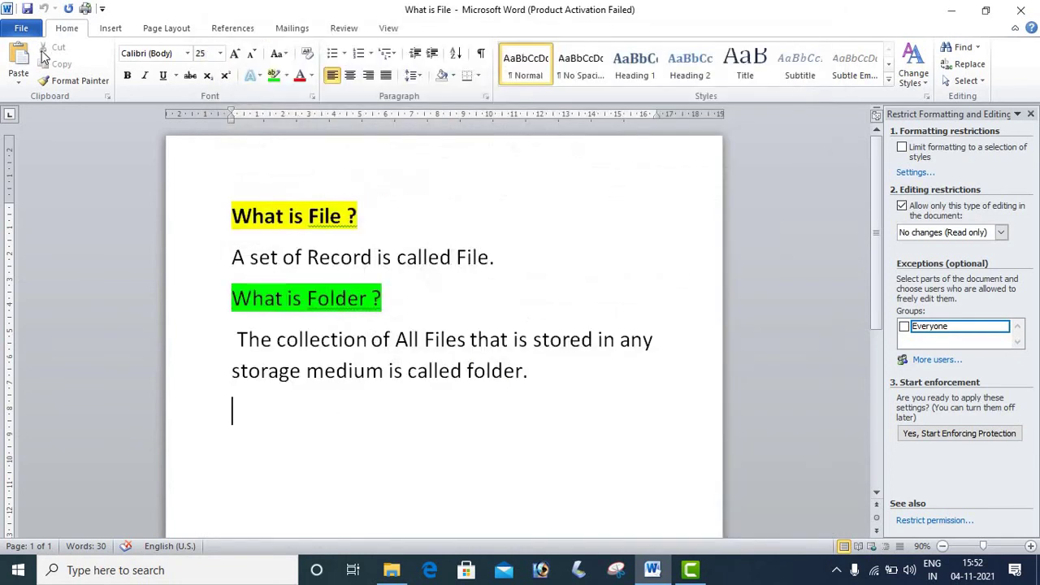
Choose Exit from the File menu, bringing up the save-changes prompt for What is File.
click(22, 29)
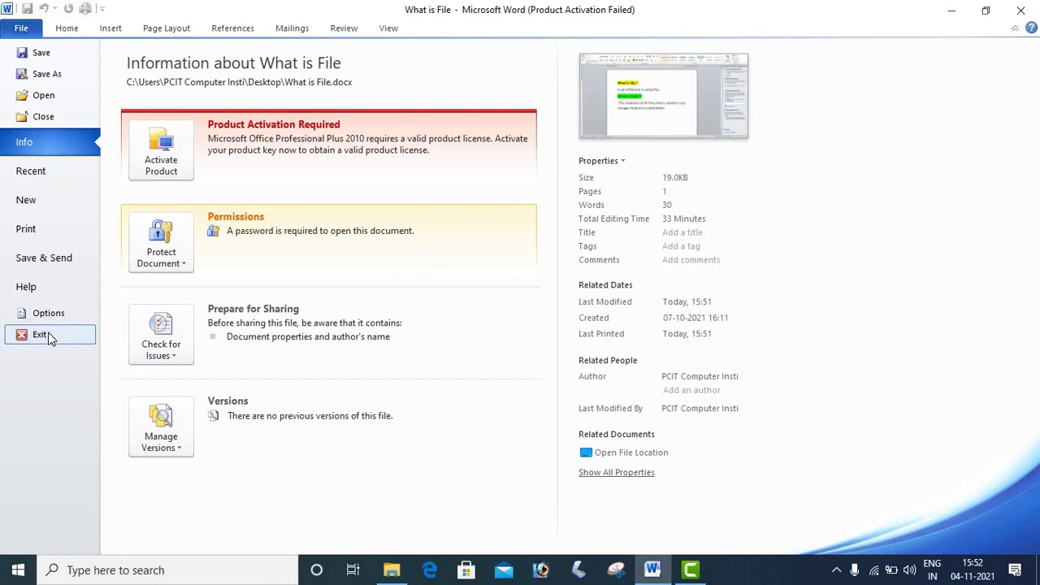
click(48, 338)
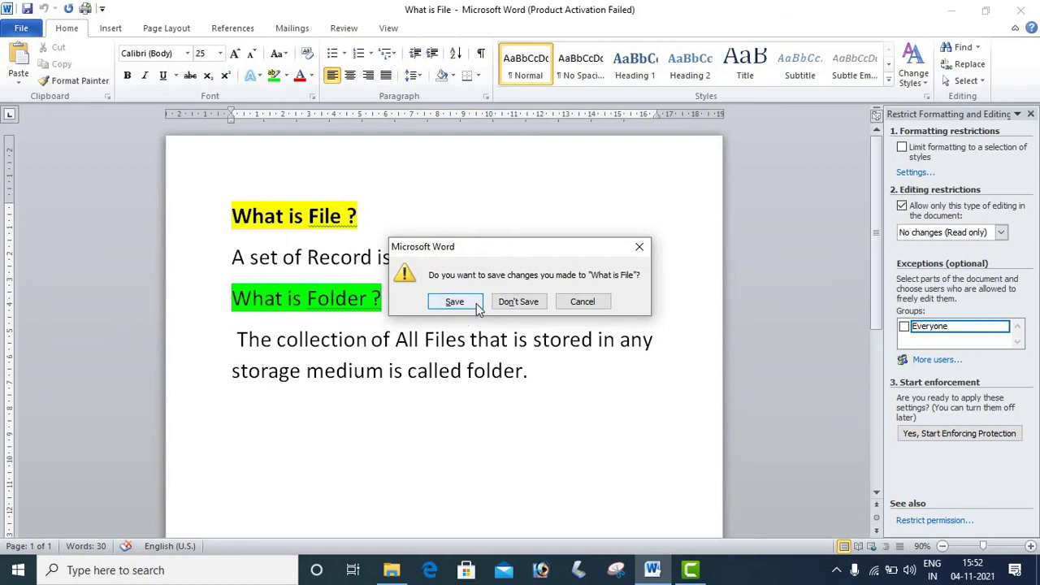
click(517, 302)
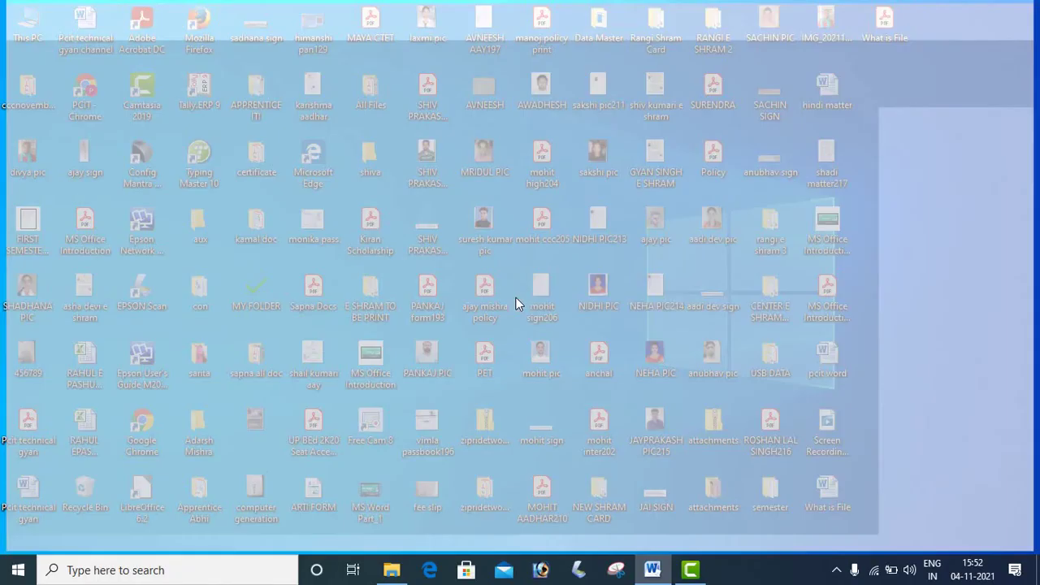